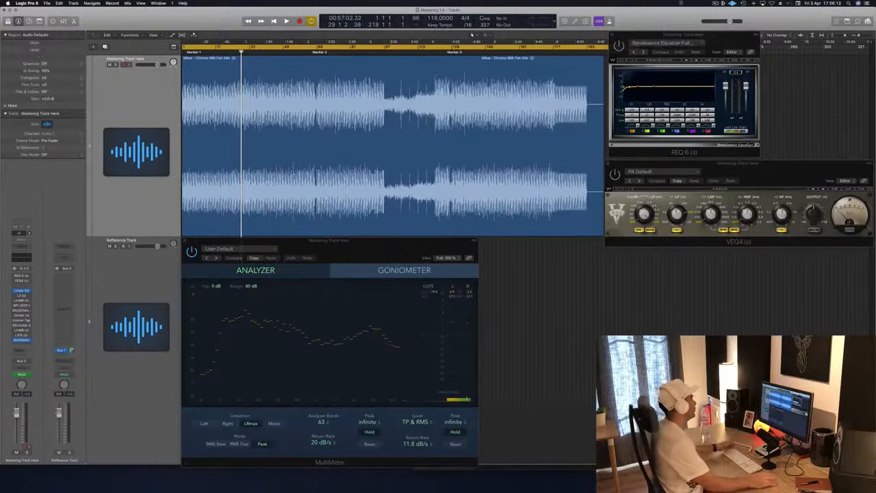
# Play the mastering track from the beginning and from Marker 2 while checking its levels in MultiMeter
pyautogui.press('space')
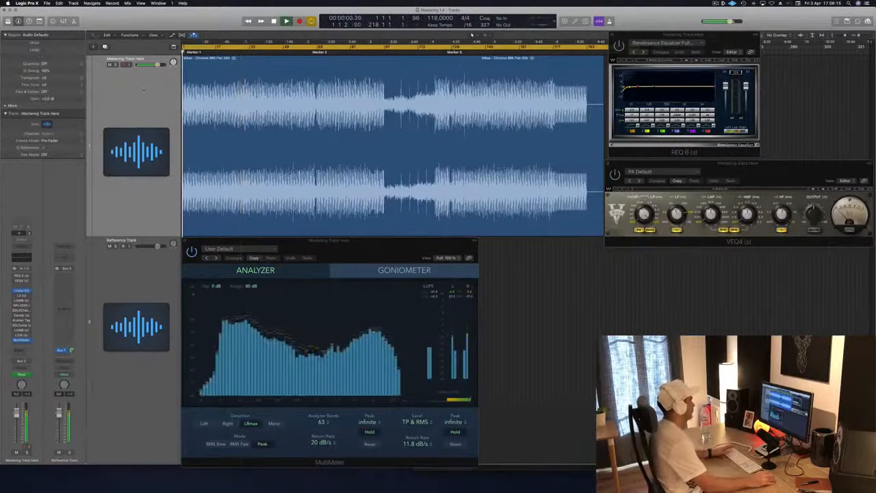
pyautogui.click(144, 89)
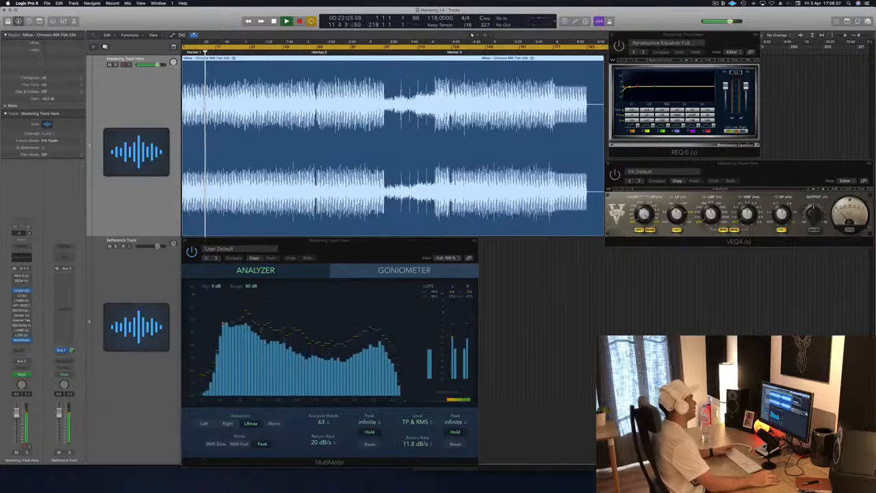
pyautogui.click(315, 51)
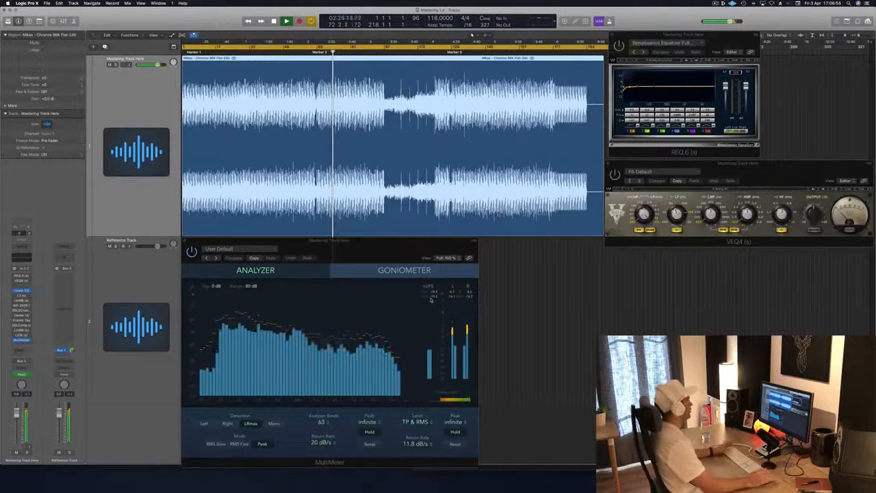
pyautogui.click(391, 248)
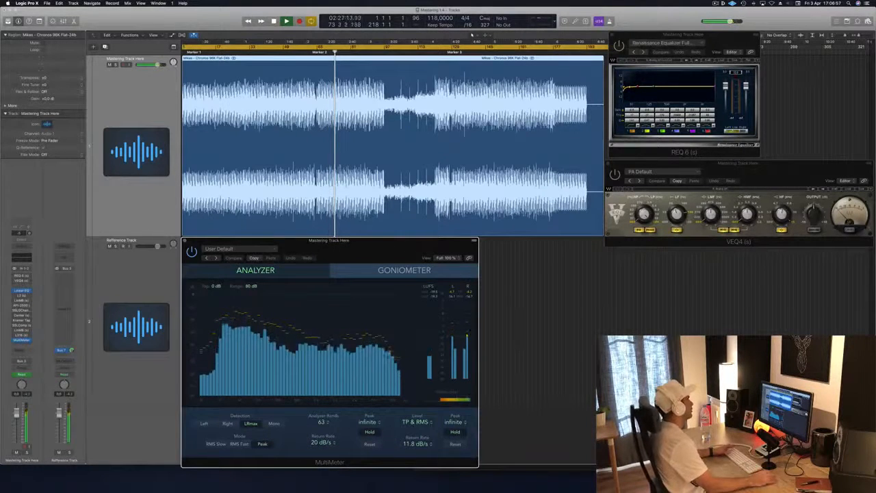
pyautogui.click(161, 115)
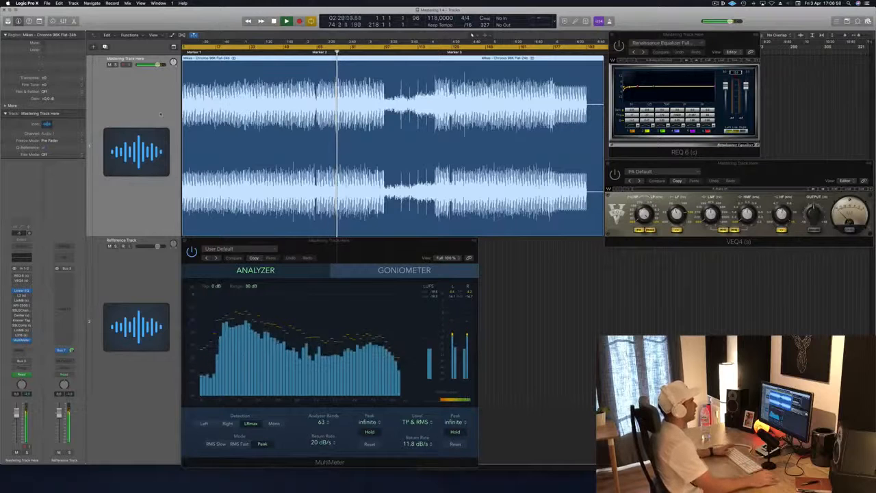
# Turn on the REQ 6 equalizer and trim its output gain, auditioning the passages around Marker 2 and Marker 3
pyautogui.click(719, 42)
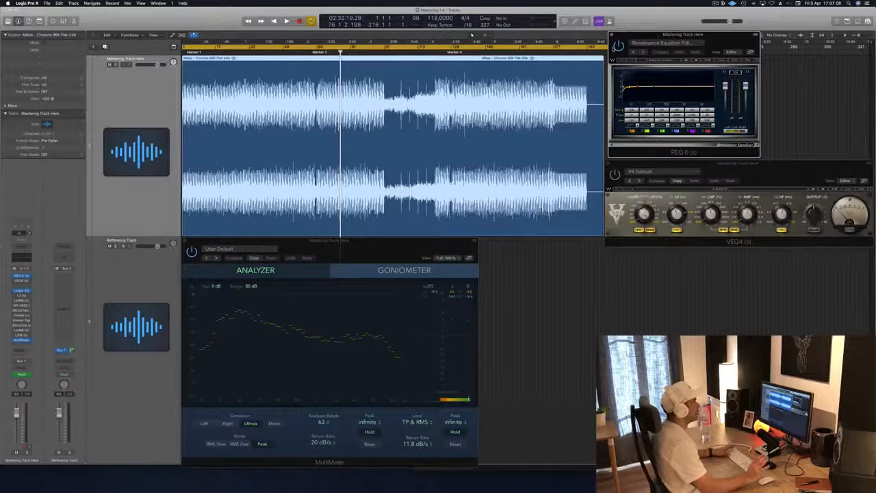
pyautogui.press('space')
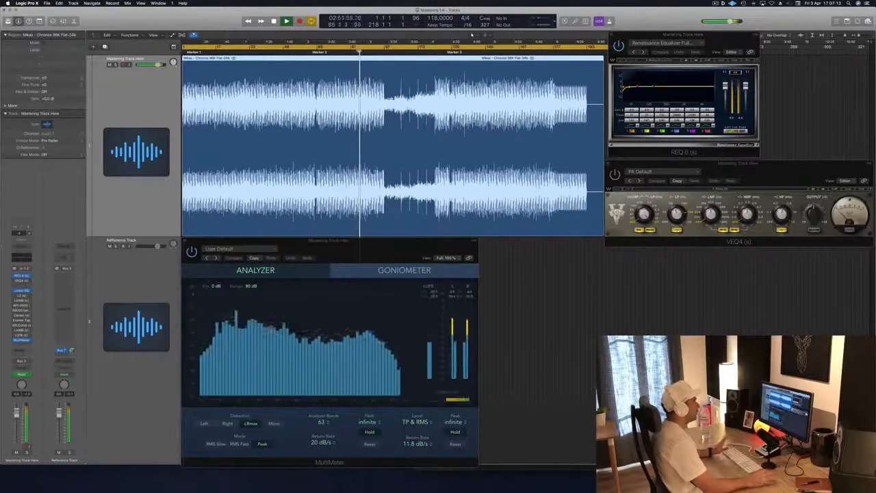
pyautogui.click(435, 53)
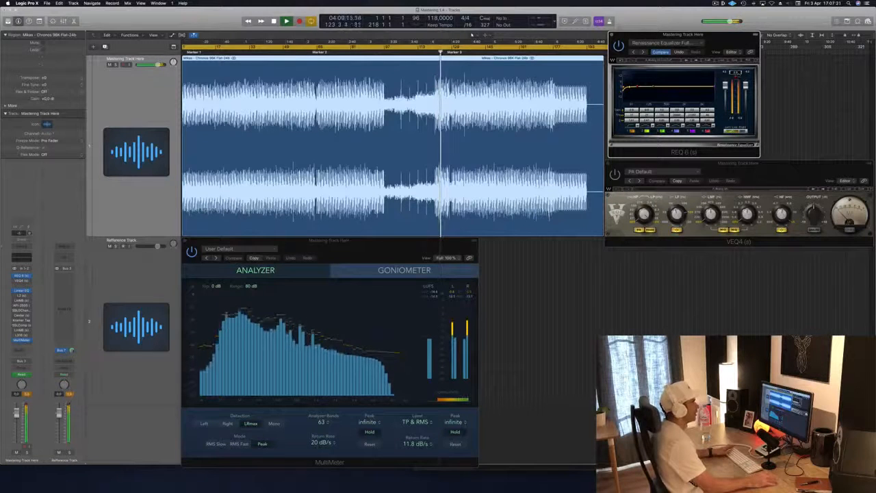
pyautogui.click(365, 52)
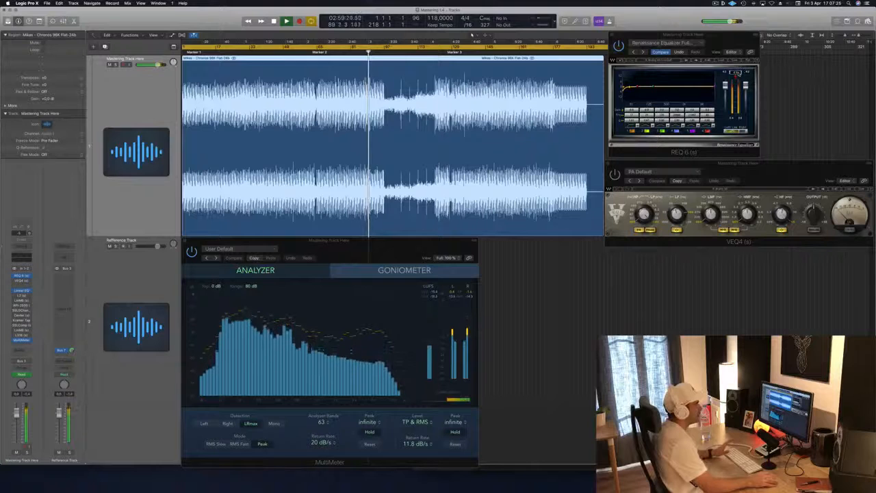
pyautogui.click(739, 74)
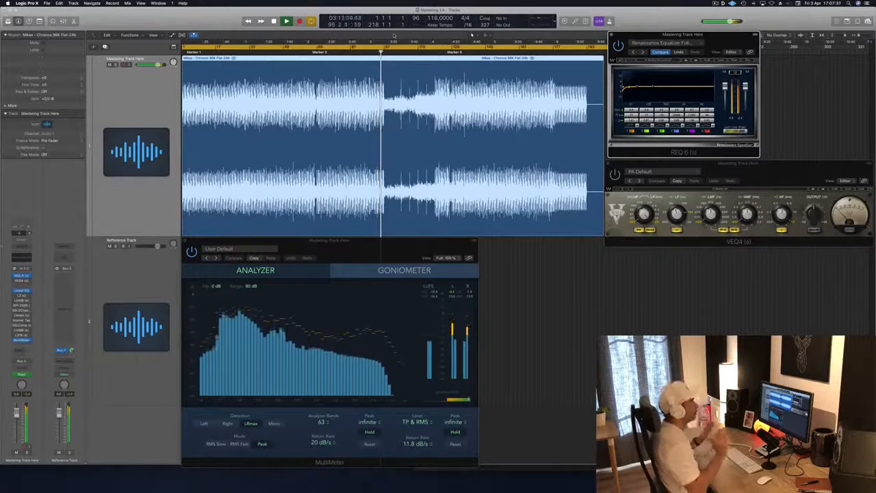
pyautogui.click(317, 52)
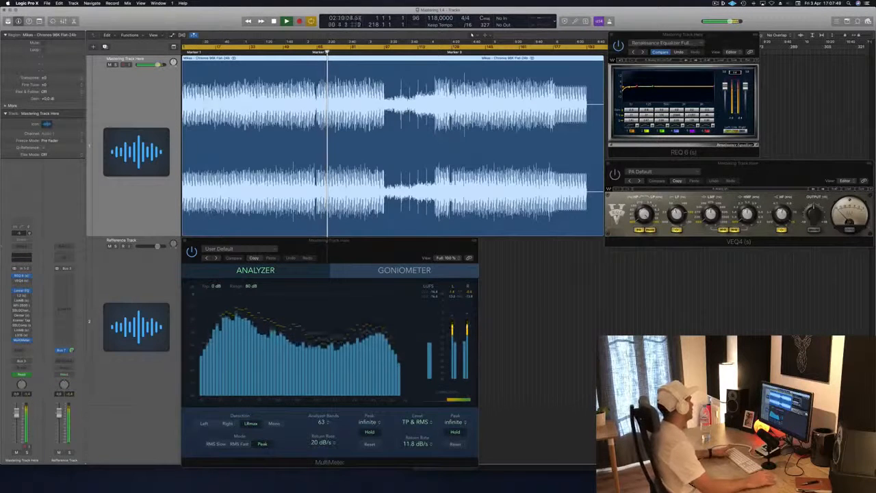
# Turn on the VEQ4 equalizer, toggle the switch beneath its VU meter and place its window below REQ 6
pyautogui.click(21, 282)
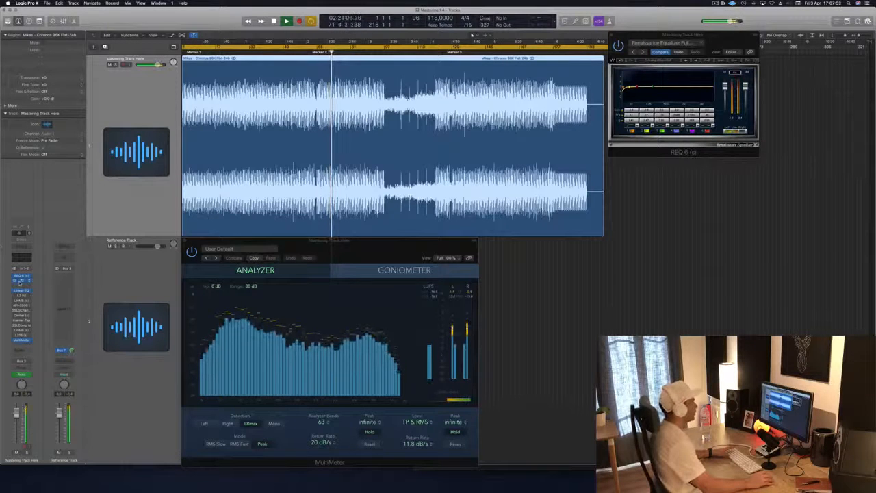
pyautogui.click(20, 282)
pyautogui.moveTo(780, 166)
pyautogui.mouseDown()
pyautogui.moveTo(713, 148)
pyautogui.moveTo(738, 108)
pyautogui.moveTo(773, 163)
pyautogui.mouseUp()
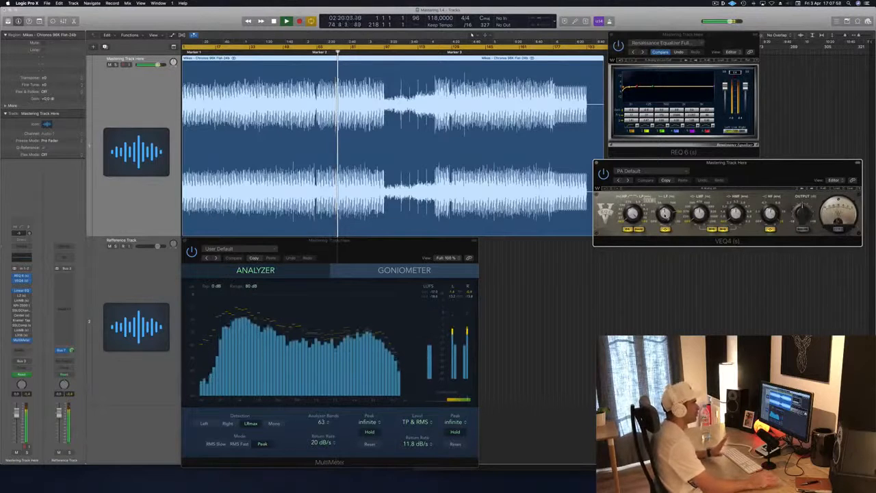
pyautogui.click(840, 231)
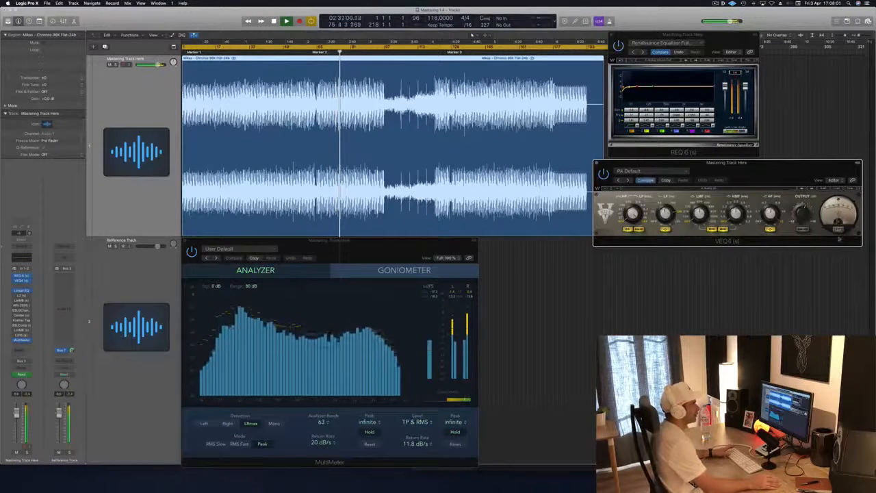
pyautogui.moveTo(826, 167); pyautogui.dragTo(790, 178)
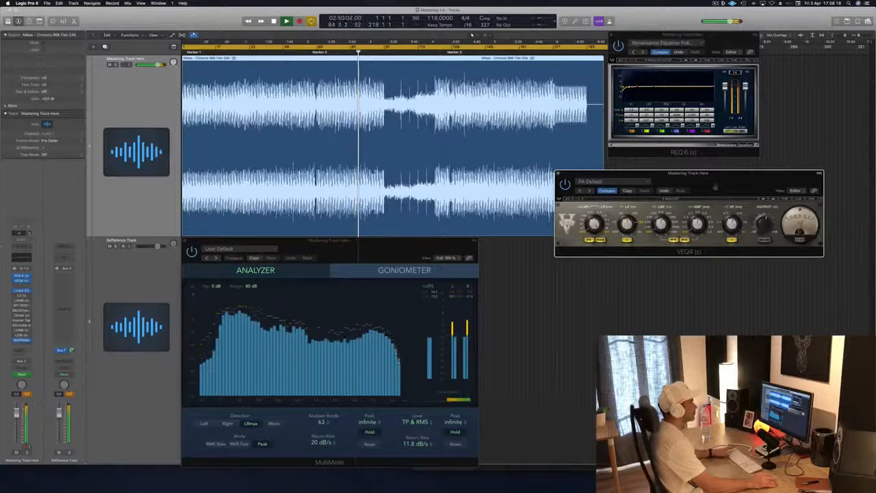
pyautogui.moveTo(716, 185); pyautogui.dragTo(695, 179)
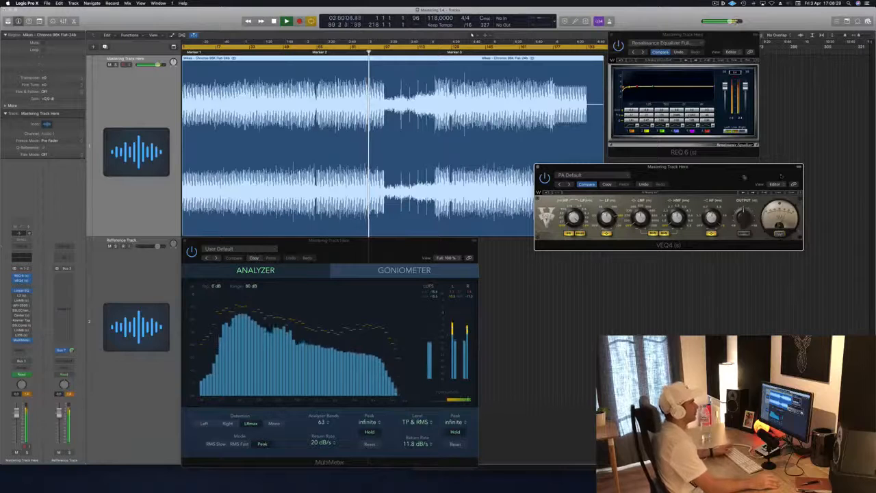
pyautogui.moveTo(744, 177); pyautogui.dragTo(807, 179)
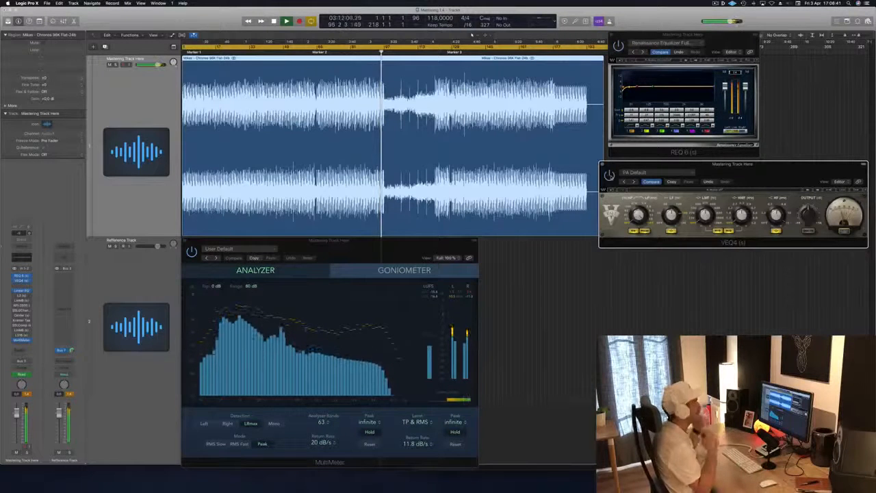
# Set a playback cycle from bar 66 near Marker 2 to the start of the breakdown and play the loop
pyautogui.press('space')
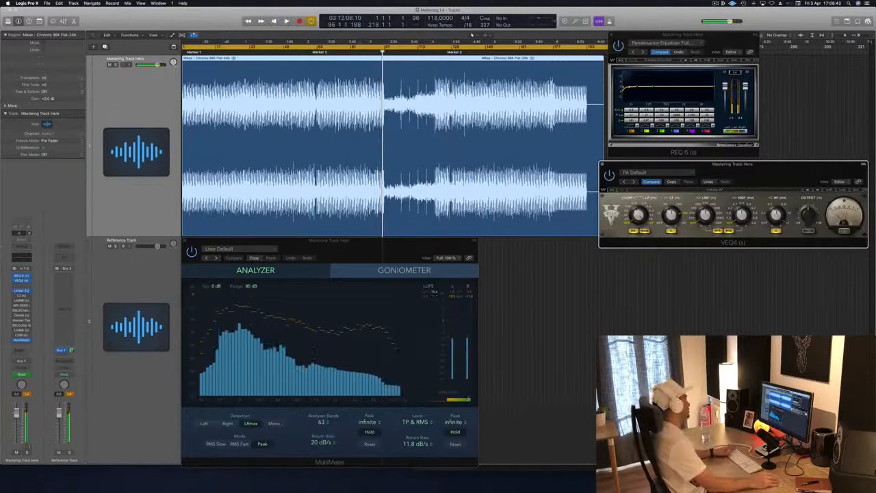
pyautogui.click(320, 48)
pyautogui.moveTo(320, 48); pyautogui.dragTo(387, 51)
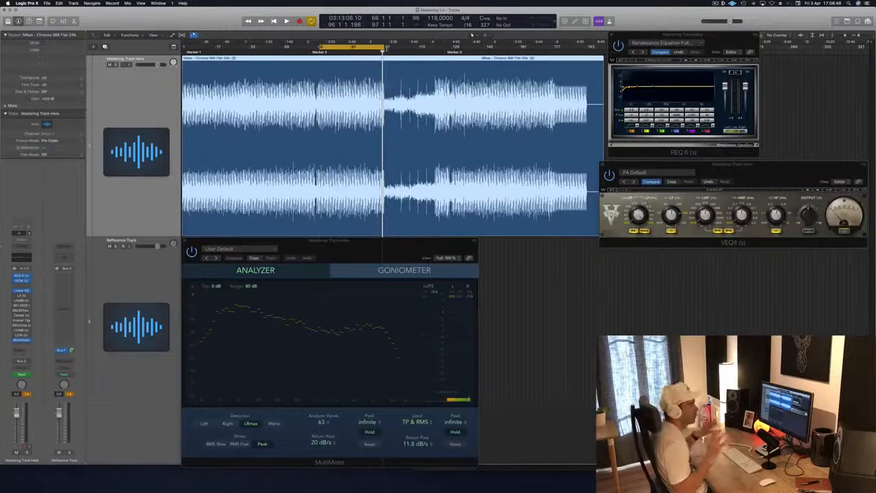
pyautogui.press('space')
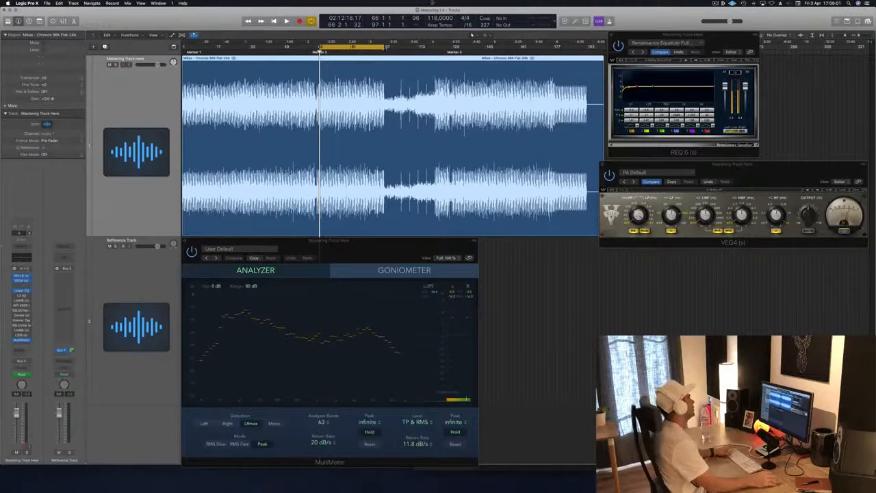
pyautogui.press('space')
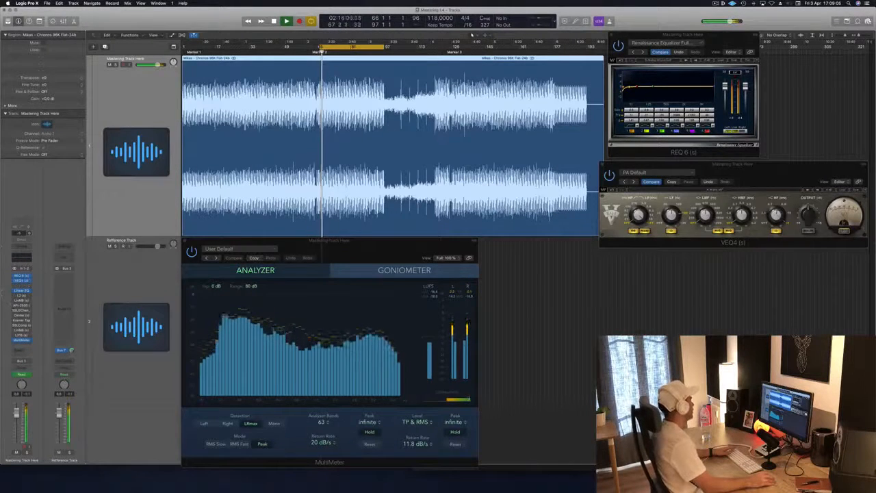
# Open the mastering track's Linear Phase EQ, examine its analyzer curve during playback and close it
pyautogui.click(22, 292)
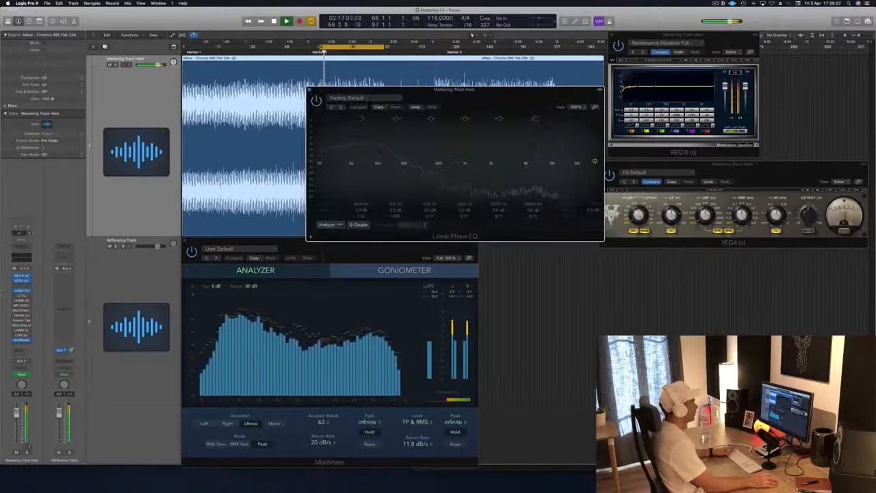
pyautogui.moveTo(474, 89); pyautogui.dragTo(470, 117)
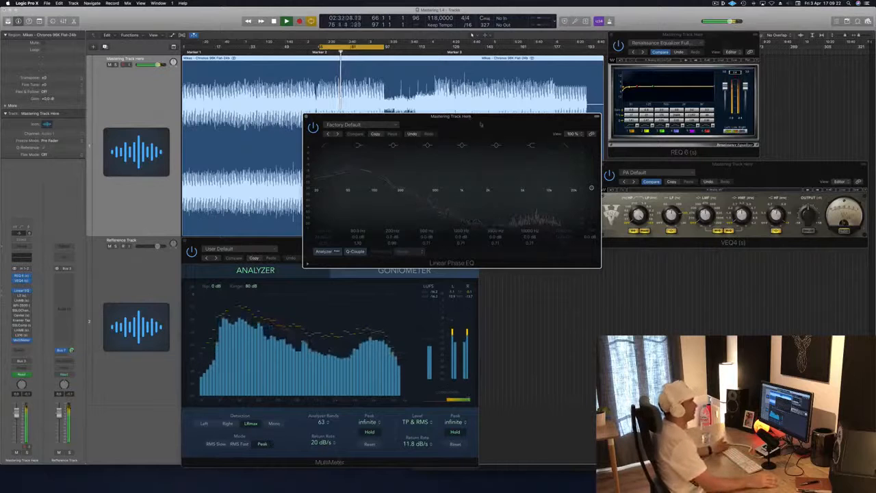
pyautogui.moveTo(482, 124); pyautogui.dragTo(489, 133)
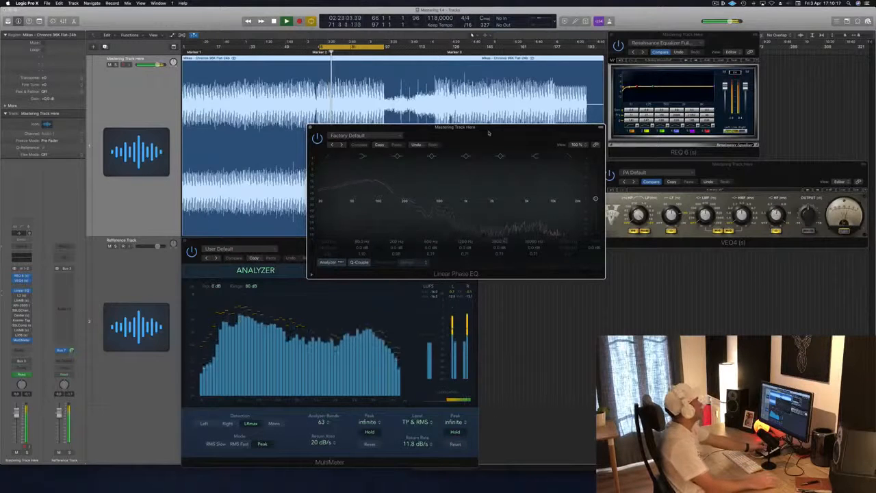
pyautogui.moveTo(489, 133); pyautogui.dragTo(519, 87)
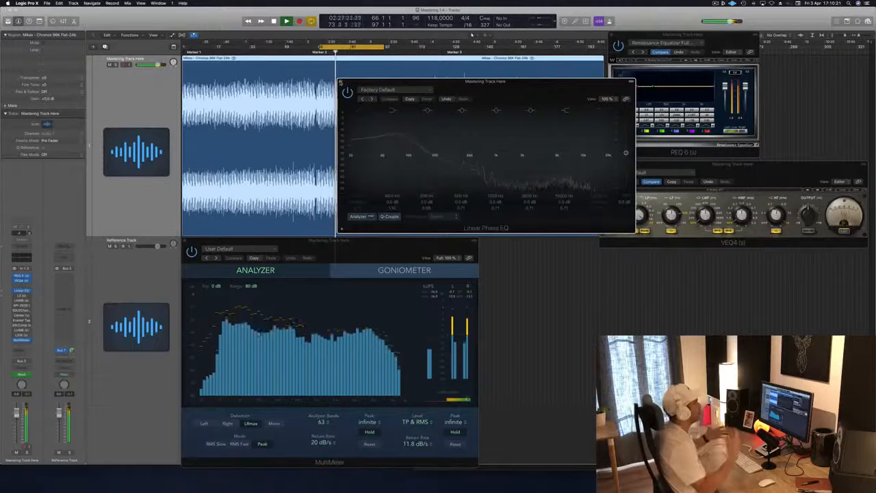
pyautogui.click(340, 81)
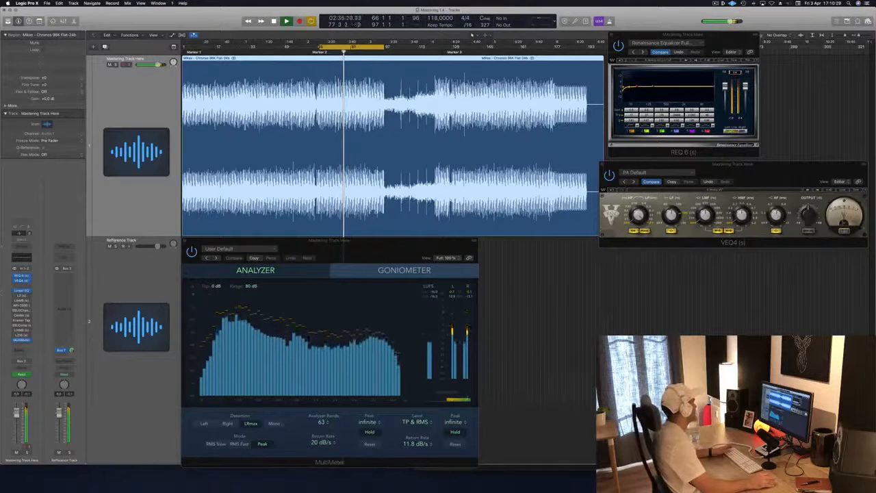
# Open the L2 Ultramaximizer on the mastering track and place its window below VEQ4
pyautogui.click(22, 295)
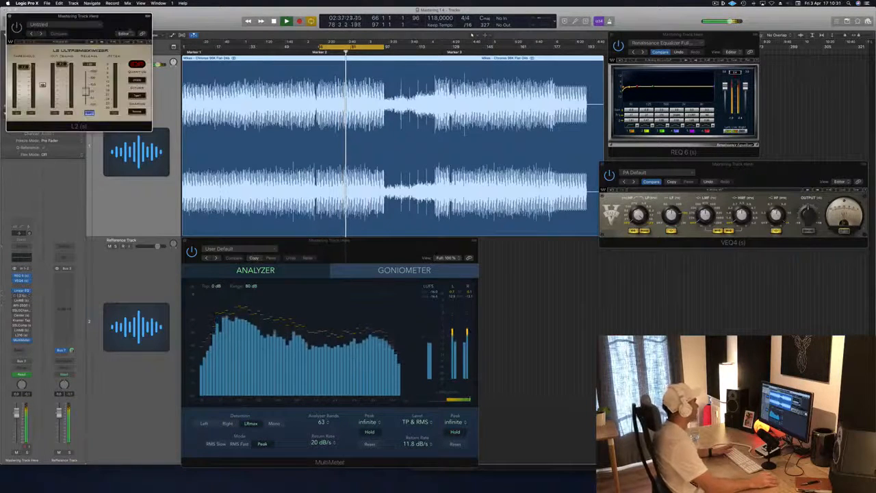
pyautogui.moveTo(115, 26); pyautogui.dragTo(716, 257)
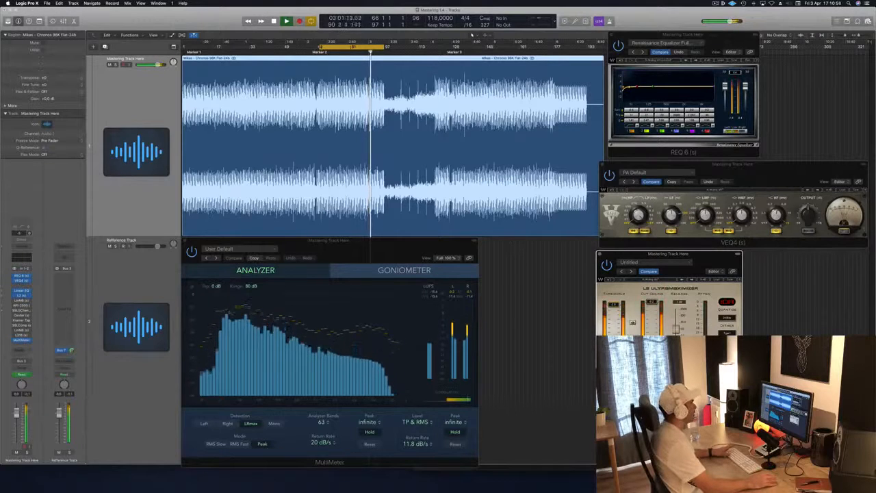
# Move the playback cycle's start back to bar 33, audition the longer loop and focus the L2 Ultramaximizer window
pyautogui.click(284, 48)
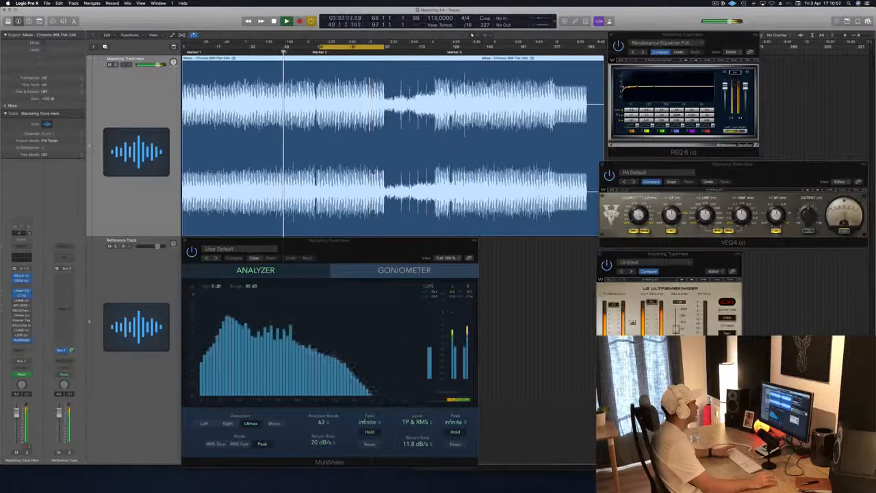
pyautogui.click(269, 51)
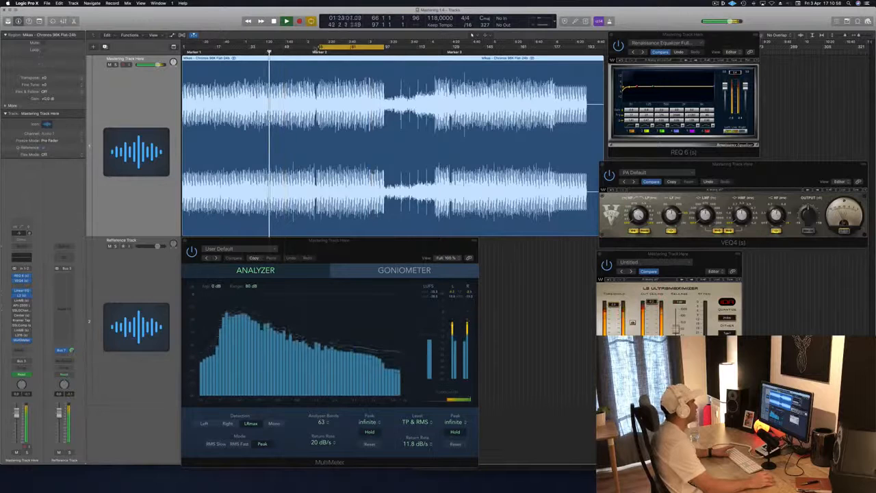
pyautogui.moveTo(318, 47); pyautogui.dragTo(262, 48)
pyautogui.press('space')
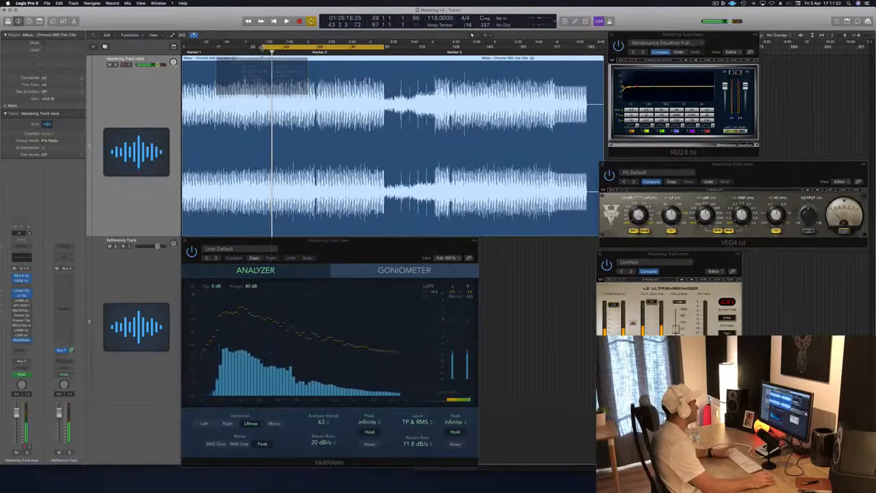
pyautogui.press('space')
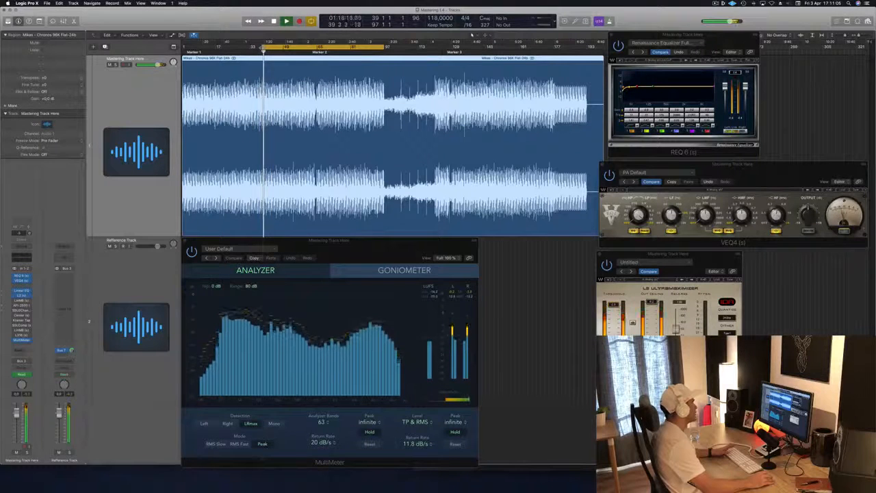
pyautogui.moveTo(263, 48); pyautogui.dragTo(233, 50)
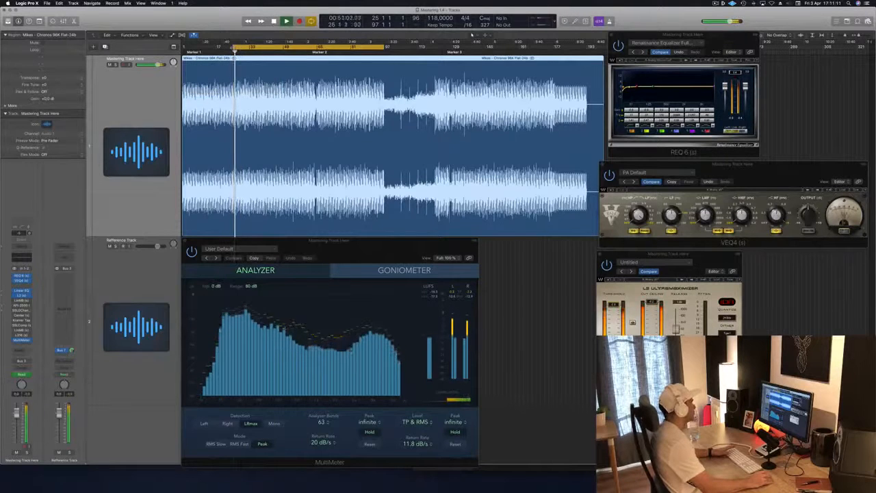
pyautogui.moveTo(233, 49); pyautogui.dragTo(247, 49)
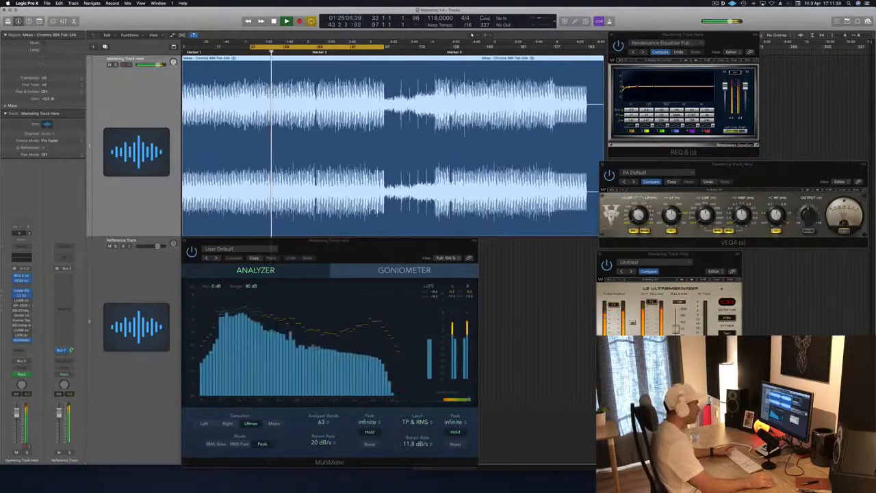
pyautogui.click(714, 261)
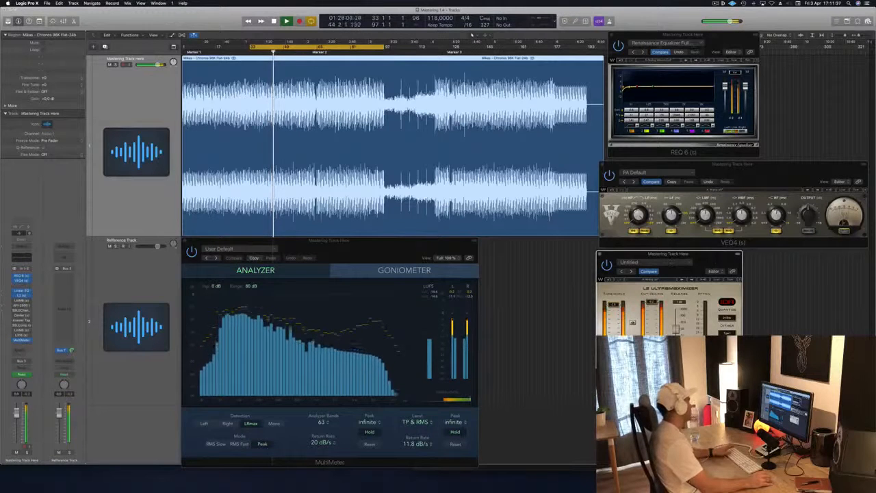
# Open and enable the Linear Phase Multiband on the mastering track, placing its window below VEQ4 with the L2 window beside it
pyautogui.click(21, 301)
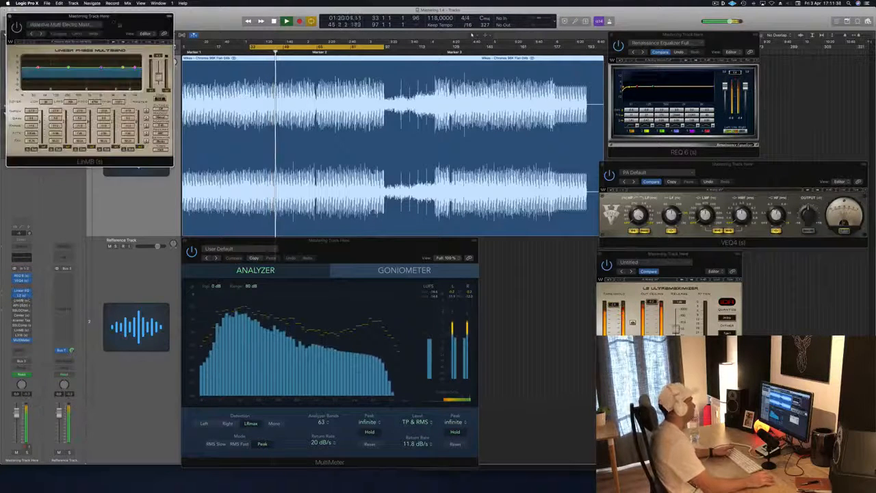
pyautogui.moveTo(118, 24); pyautogui.dragTo(713, 304)
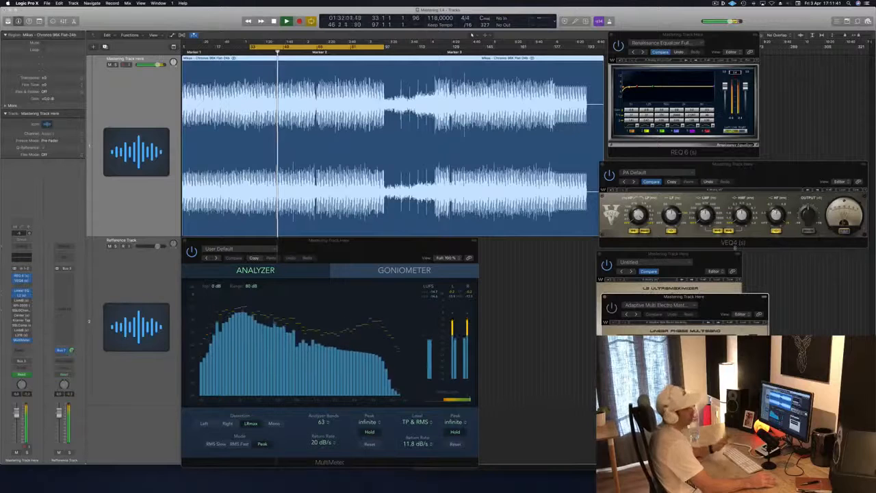
pyautogui.moveTo(705, 256); pyautogui.dragTo(556, 252)
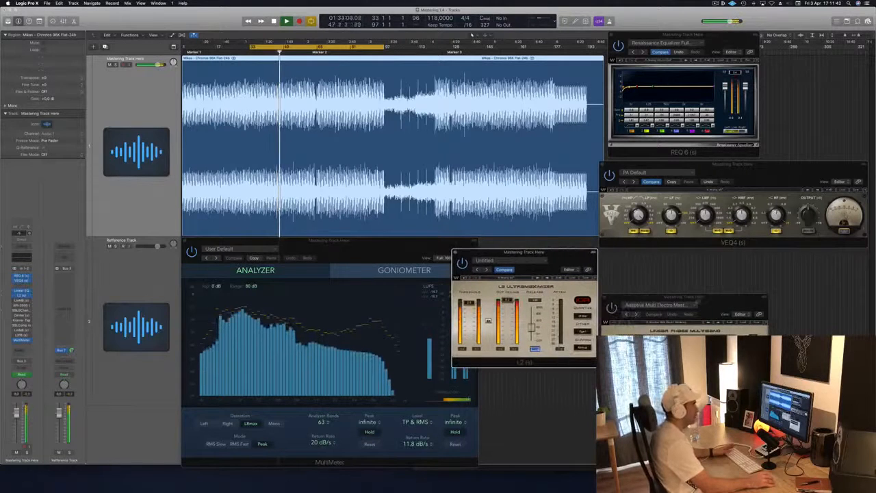
pyautogui.moveTo(714, 299); pyautogui.dragTo(715, 258)
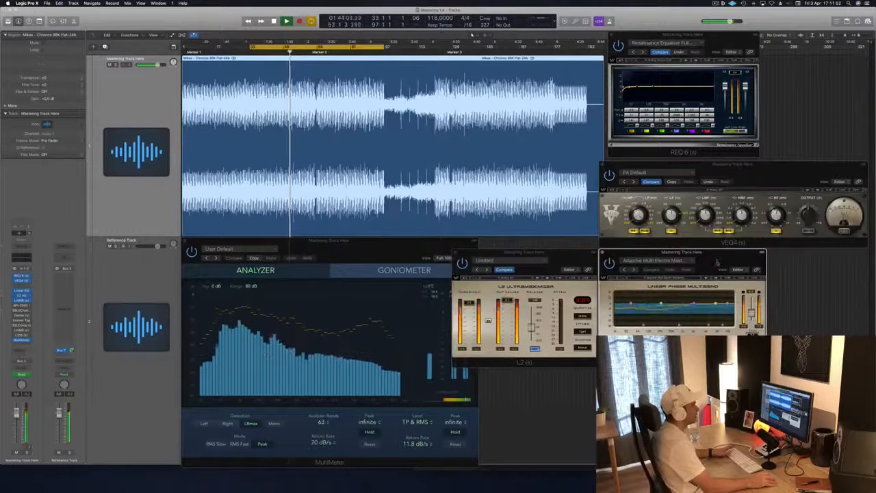
pyautogui.moveTo(716, 259); pyautogui.dragTo(716, 258)
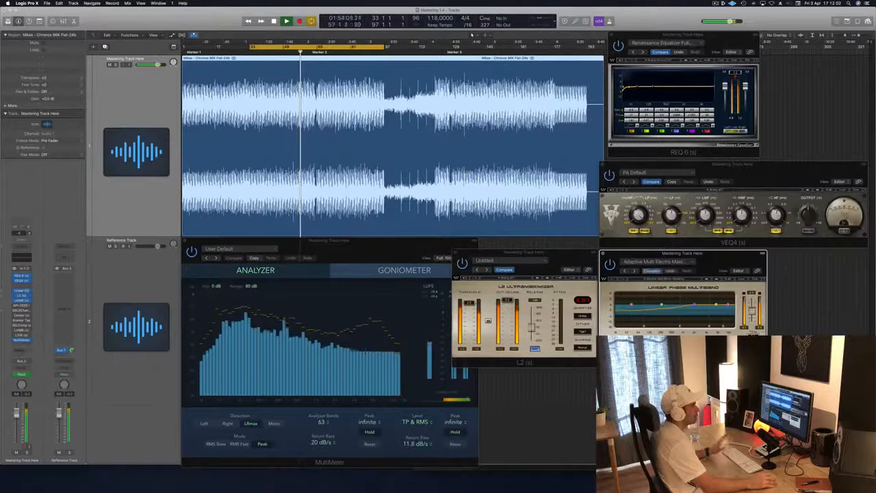
pyautogui.moveTo(727, 256); pyautogui.dragTo(730, 258)
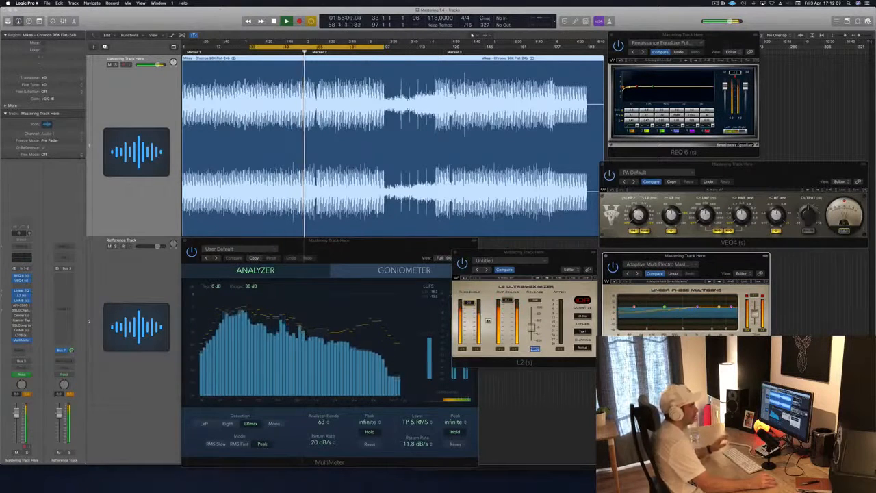
pyautogui.moveTo(708, 257); pyautogui.dragTo(708, 255)
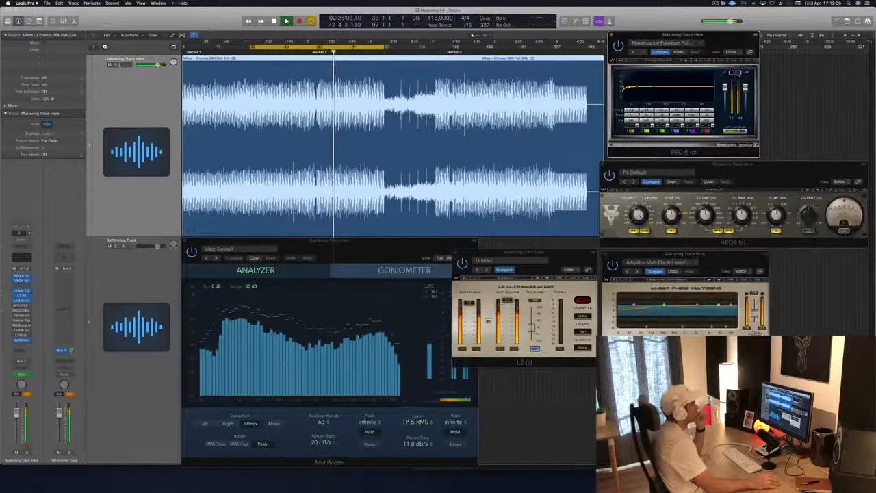
# Jump playback to Marker 2, then restart the loop from bar 33 to audition the multiband processing
pyautogui.click(311, 52)
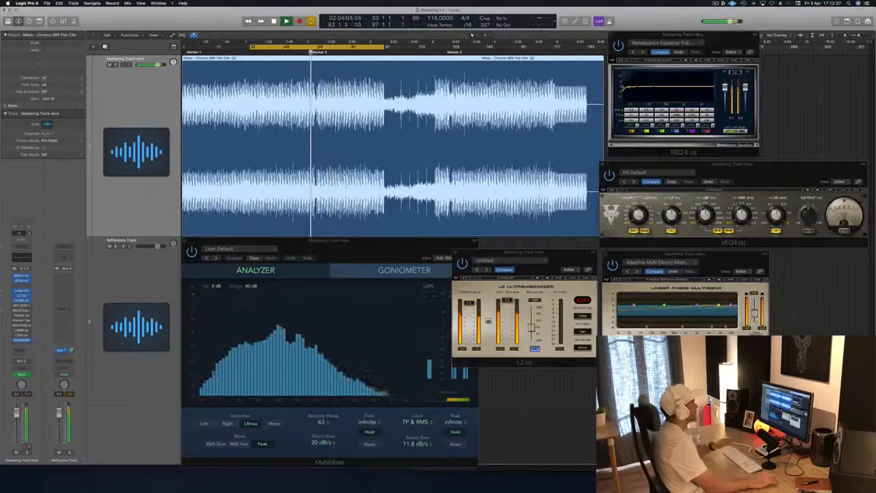
pyautogui.press('space')
pyautogui.press('space')
pyautogui.press('space')
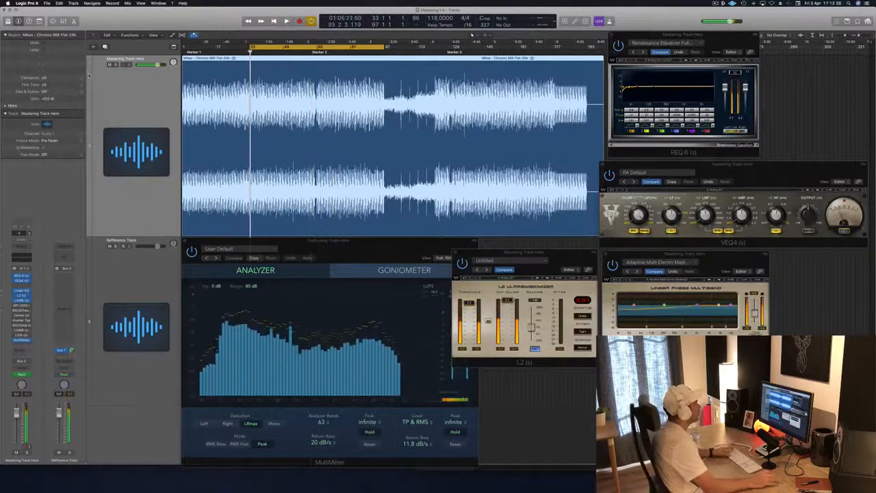
pyautogui.press('space')
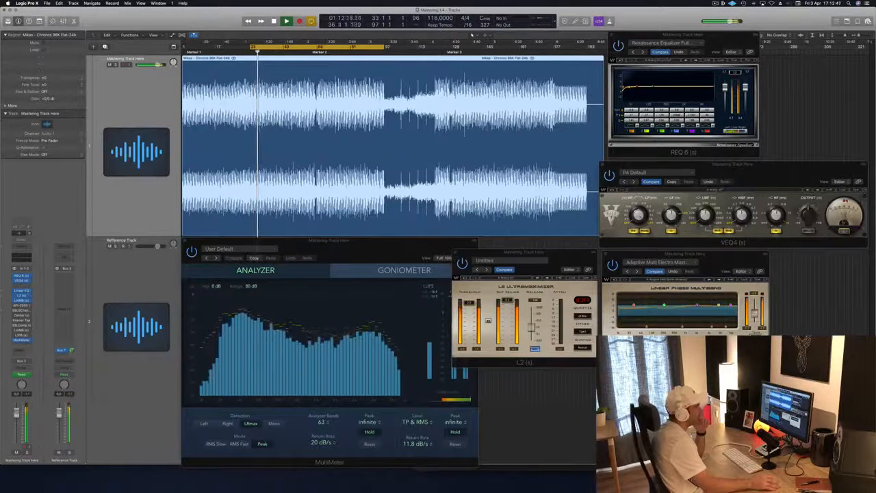
# Bring VEQ4 forward, then close and reopen the Linear Phase Multiband window while the loop plays
pyautogui.click(727, 187)
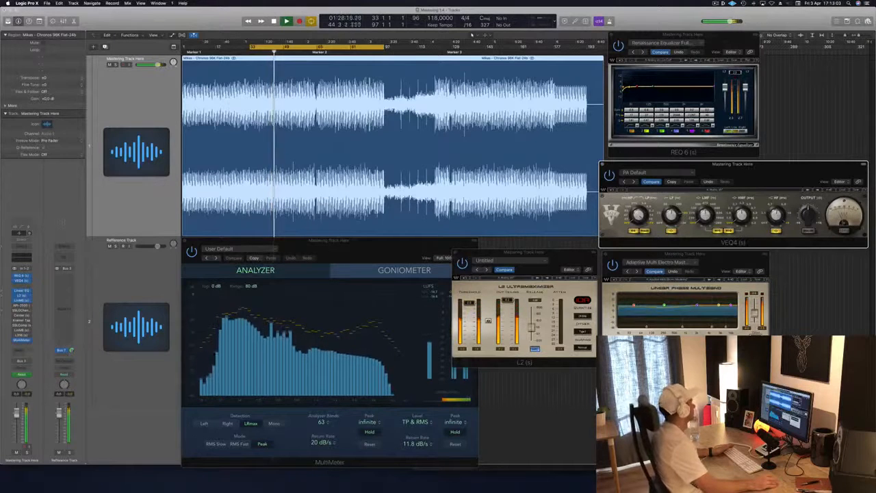
pyautogui.click(21, 301)
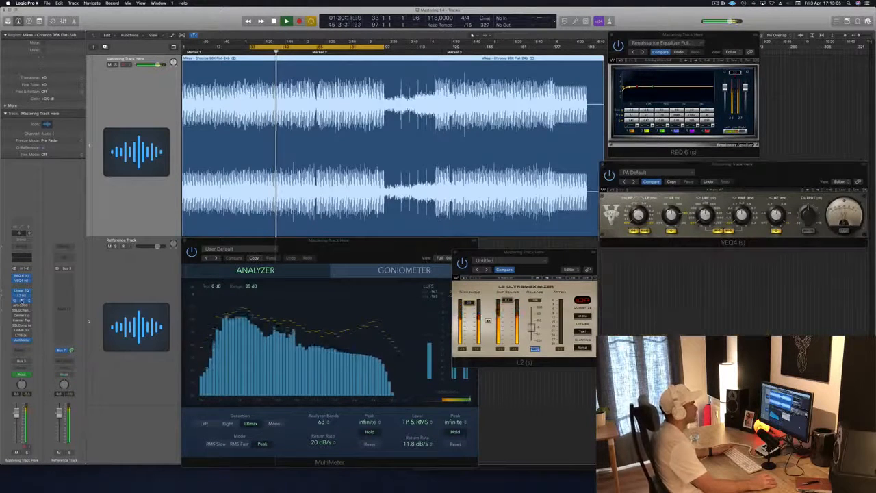
pyautogui.click(22, 302)
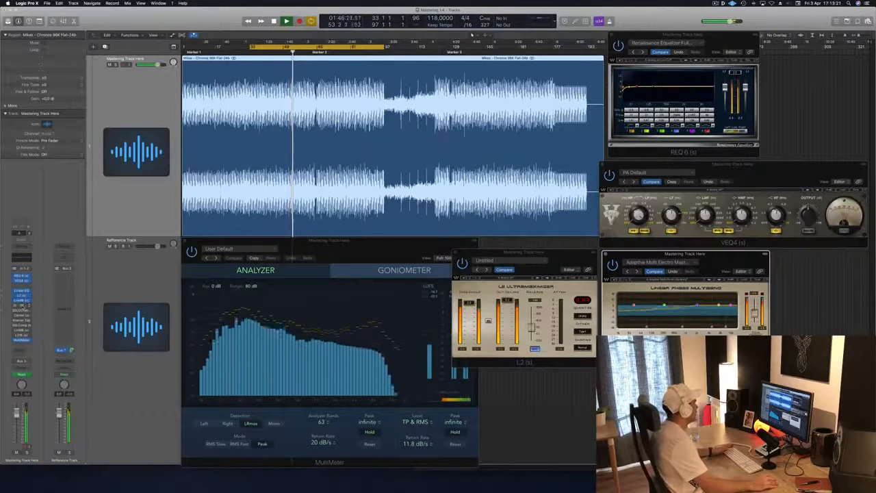
# Open and enable the API-2500 compressor on the mastering track and place its window over the lower part of the Linear Phase Multiband
pyautogui.click(22, 306)
pyautogui.moveTo(140, 17); pyautogui.dragTo(615, 318)
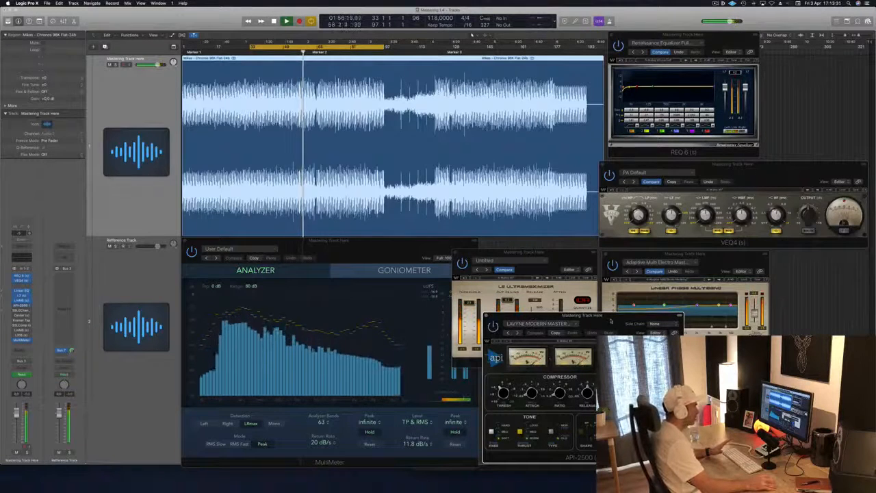
pyautogui.moveTo(611, 322); pyautogui.dragTo(616, 316)
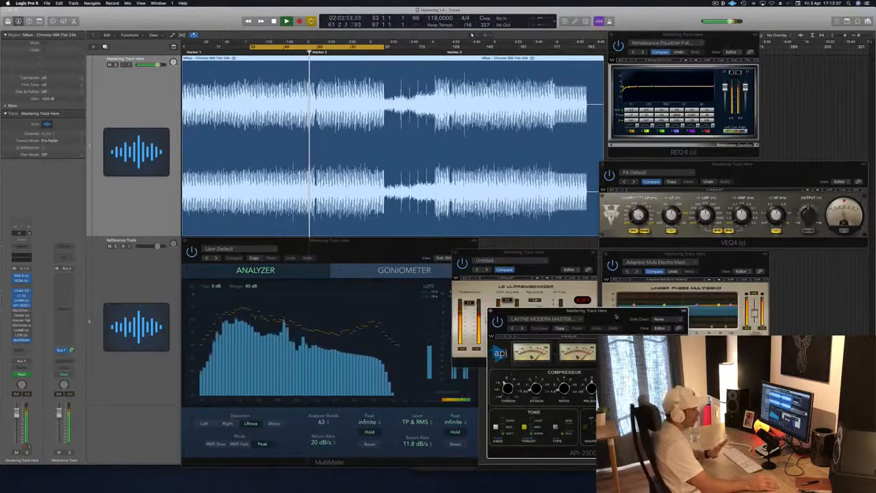
pyautogui.moveTo(616, 316); pyautogui.dragTo(616, 317)
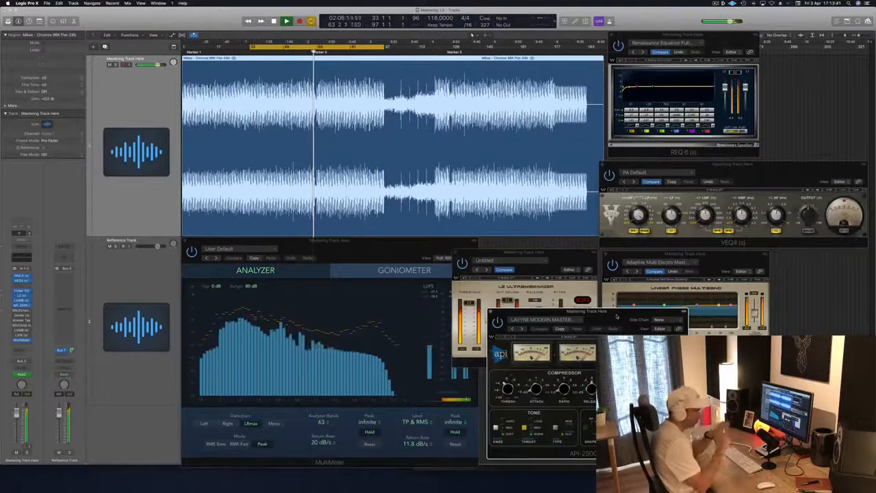
pyautogui.moveTo(616, 316); pyautogui.dragTo(759, 308)
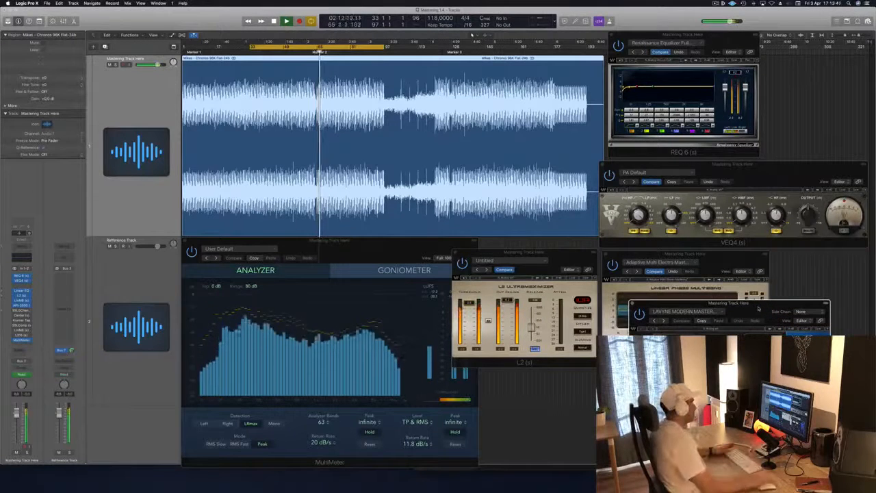
# Bring the MultiMeter forward to check levels and adjust the API-2500 compressor while the loop plays
pyautogui.click(421, 247)
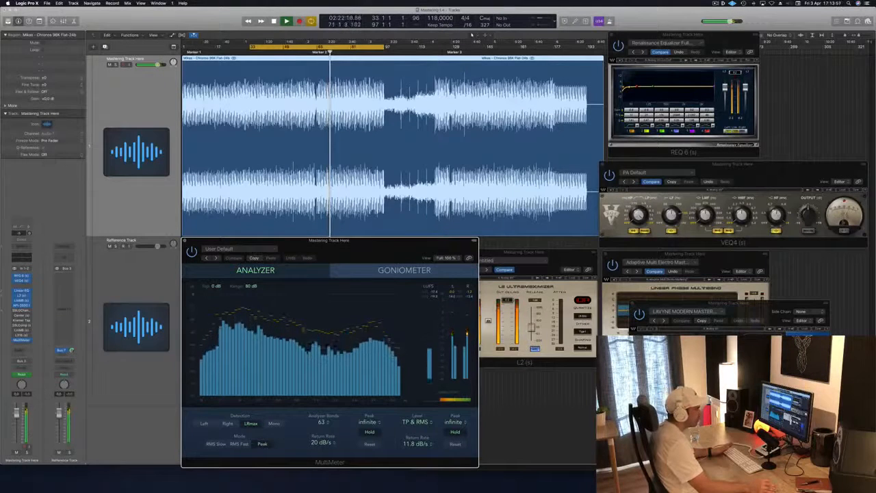
pyautogui.click(729, 390)
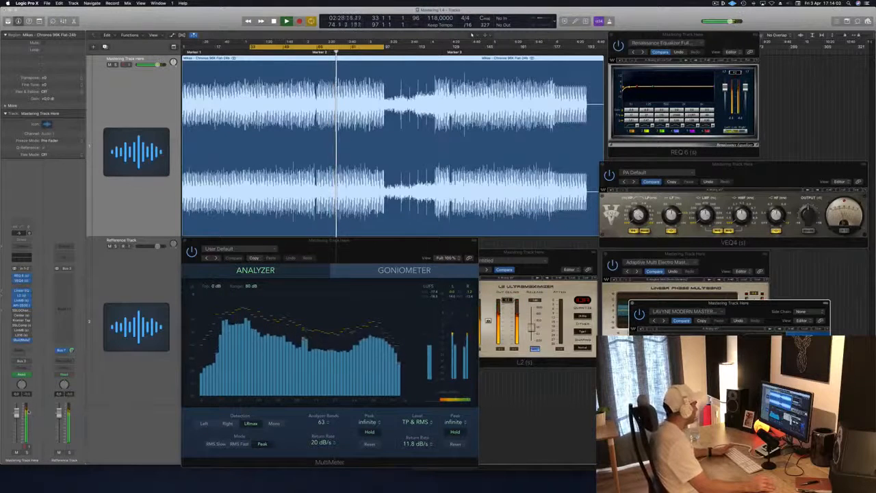
pyautogui.click(28, 413)
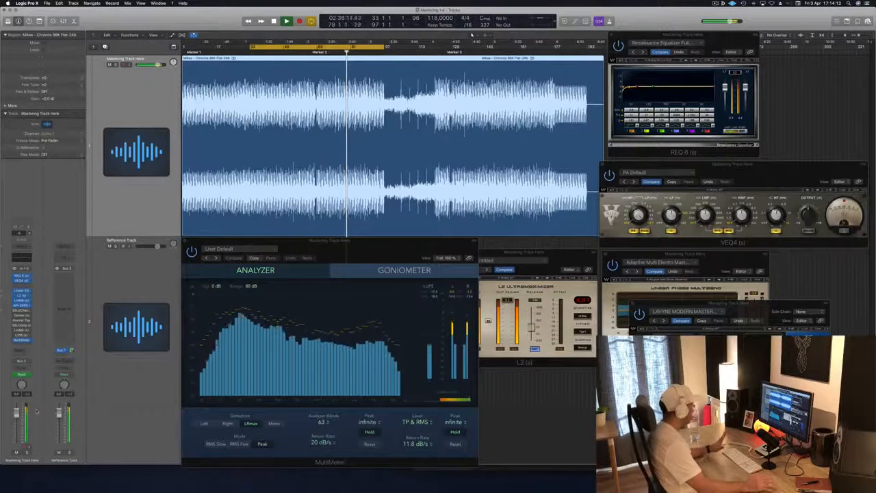
# Open and enable the SSLGChannel on the mastering track and place its window between the MultiMeter and the Linear Phase Multiband
pyautogui.click(23, 311)
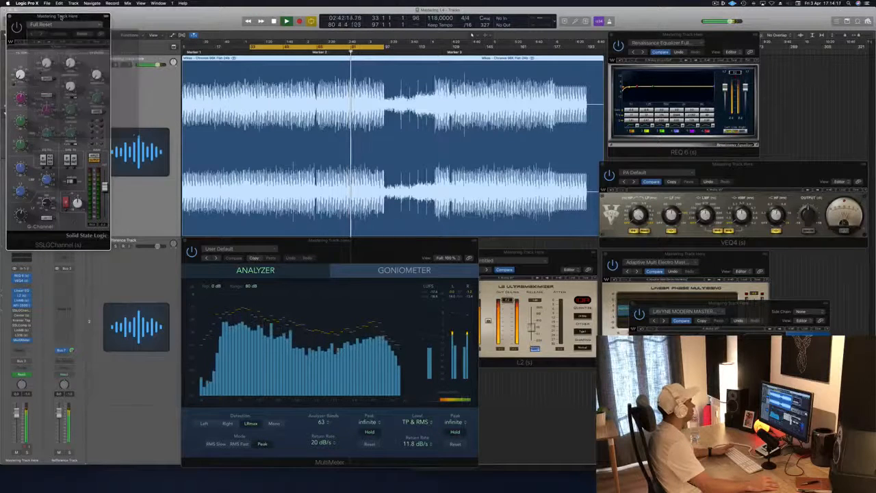
pyautogui.moveTo(54, 17); pyautogui.dragTo(638, 170)
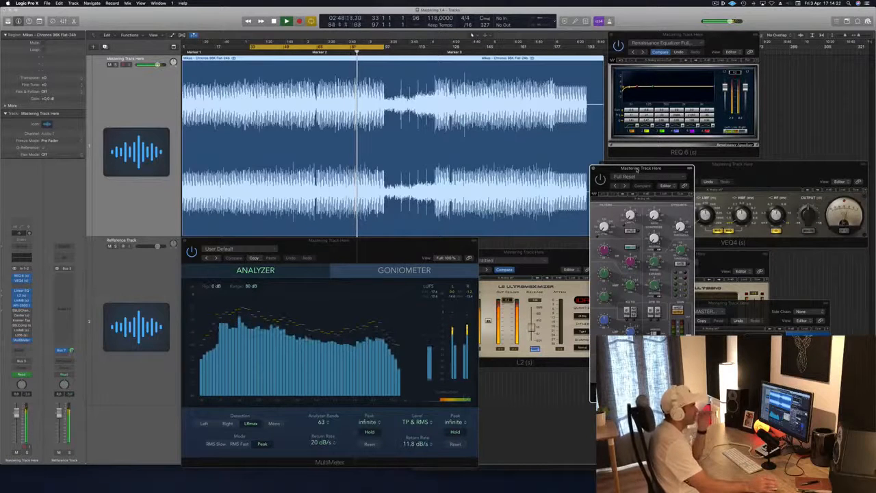
pyautogui.moveTo(639, 169); pyautogui.dragTo(552, 181)
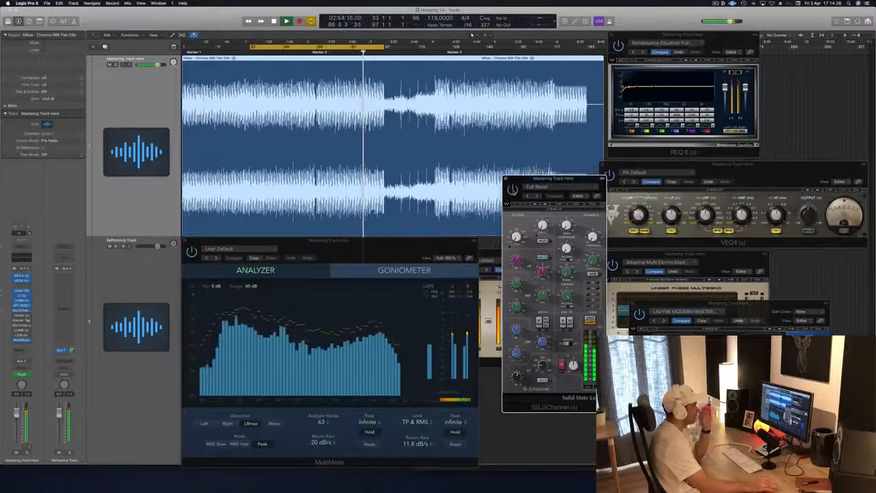
pyautogui.moveTo(523, 181); pyautogui.dragTo(506, 178)
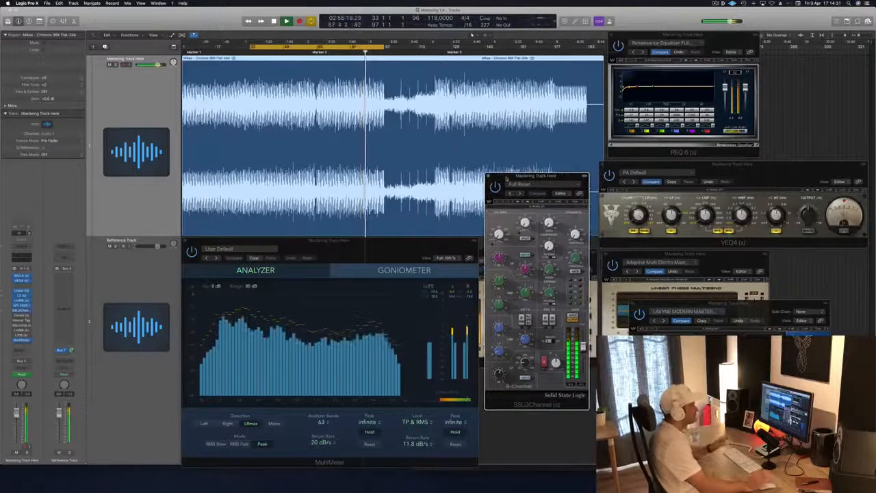
# Stop playback, restart the loop from bar 33 and move the SSLGChannel window up over the waveform
pyautogui.press('space')
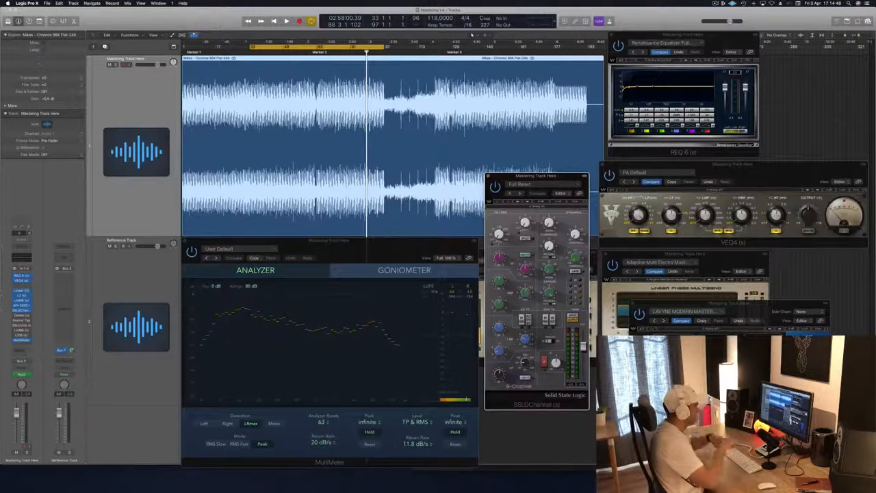
pyautogui.press('space')
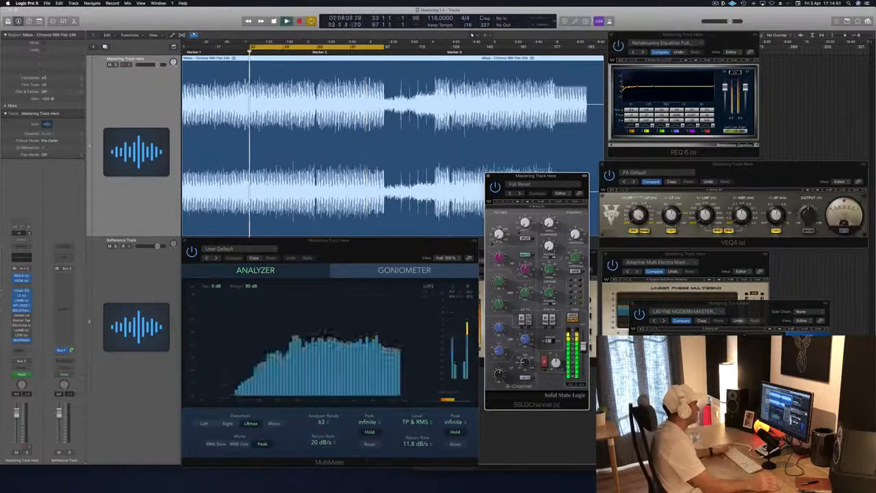
pyautogui.moveTo(534, 172); pyautogui.dragTo(499, 108)
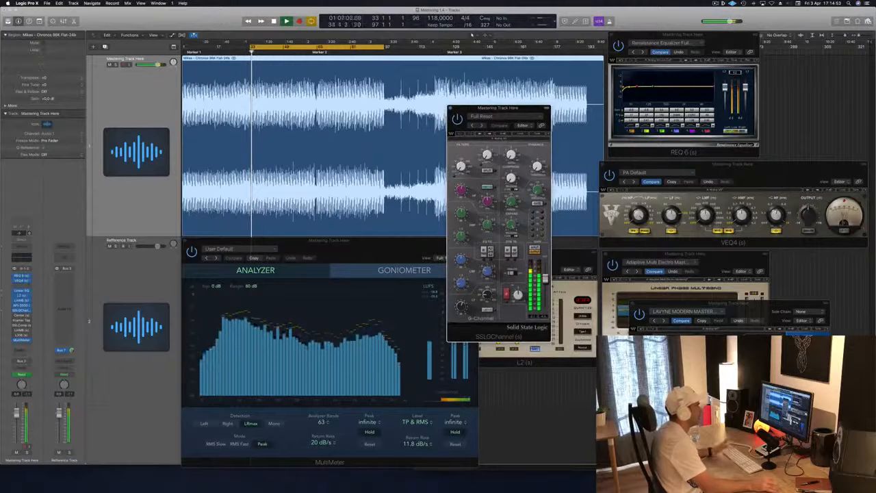
# Toggle the switch above the SSLGChannel's level meters and place its window beside VEQ4
pyautogui.click(657, 164)
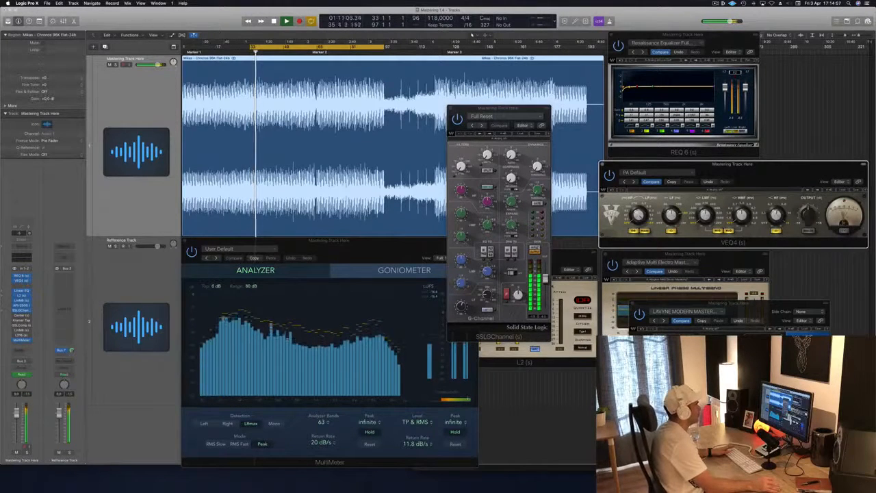
pyautogui.click(535, 248)
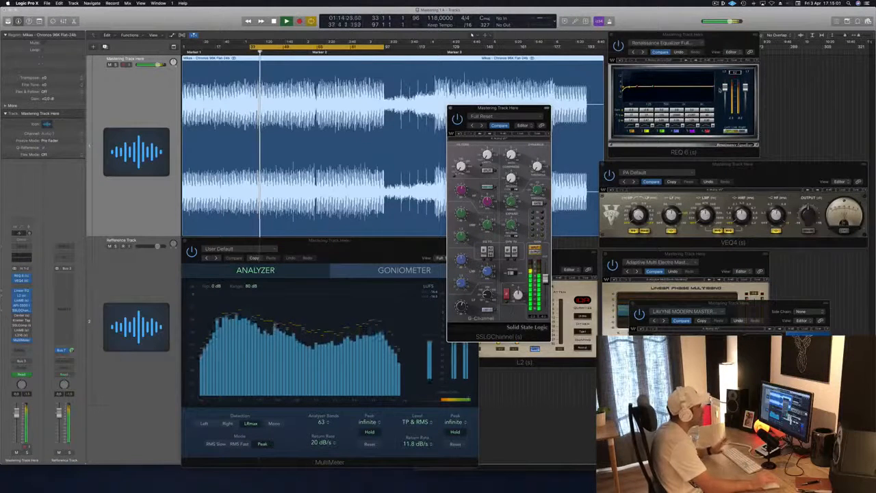
pyautogui.moveTo(527, 111); pyautogui.dragTo(564, 117)
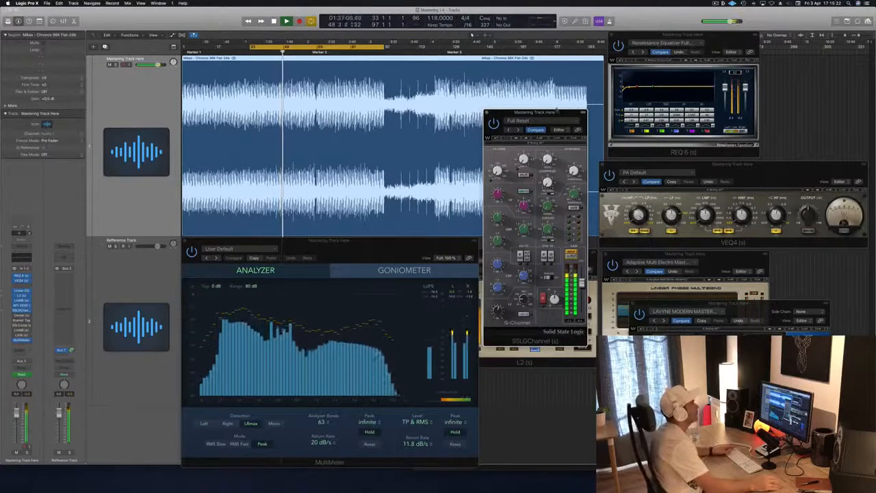
pyautogui.moveTo(557, 108); pyautogui.dragTo(562, 113)
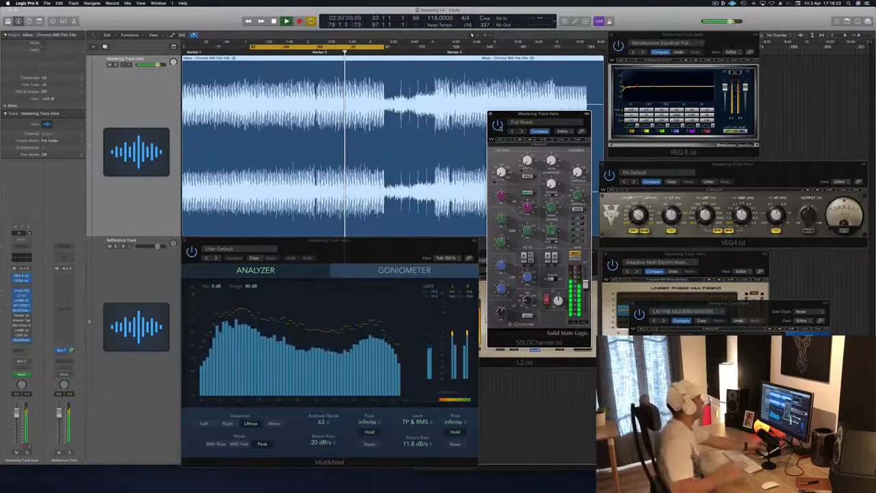
# Bring the MultiMeter, Linear Phase Multiband and VEQ4 windows forward in turn to check them during playback
pyautogui.click(369, 242)
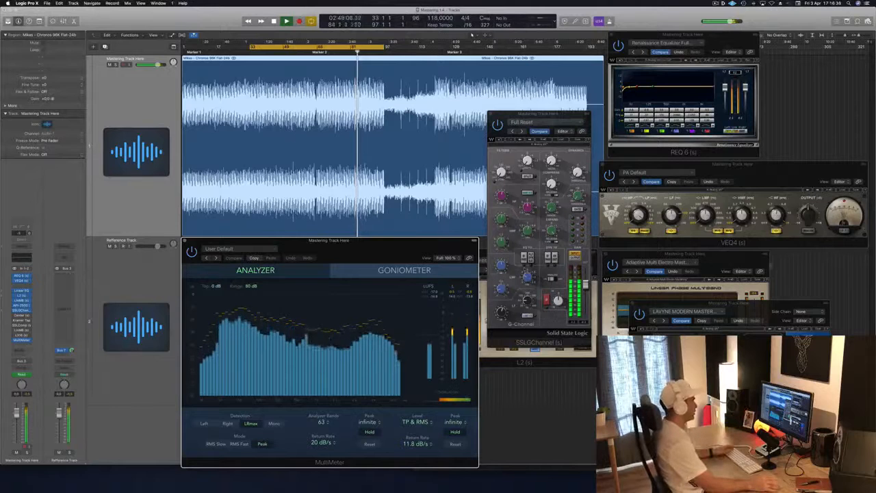
pyautogui.click(715, 255)
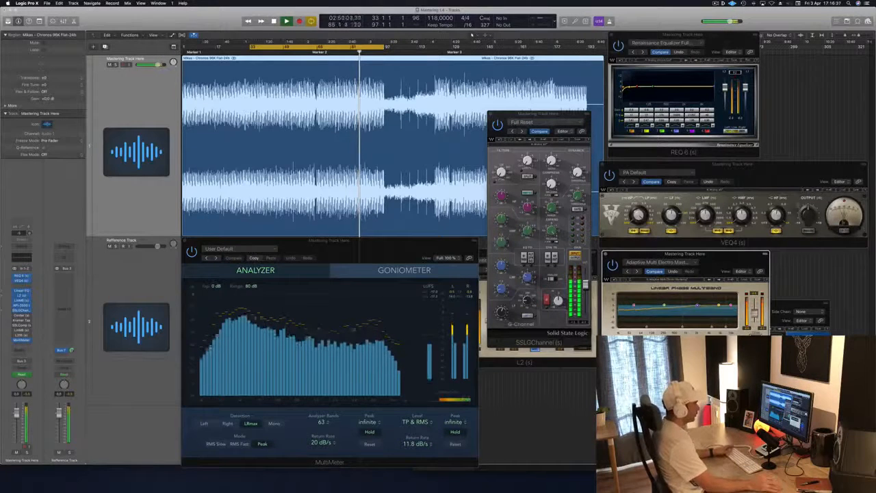
pyautogui.click(843, 230)
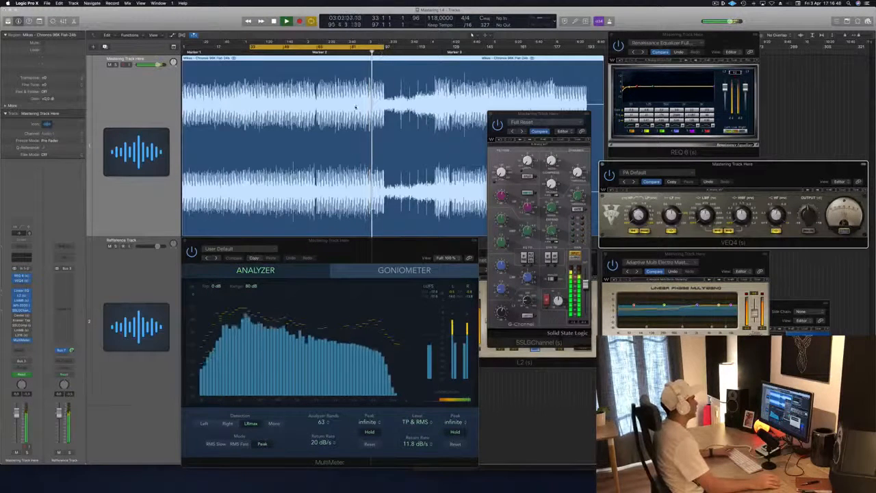
# Shift the playback cycle to start at bar 65 near Marker 2 and restart playback from there
pyautogui.moveTo(260, 48); pyautogui.dragTo(325, 48)
pyautogui.press('space')
pyautogui.press('space')
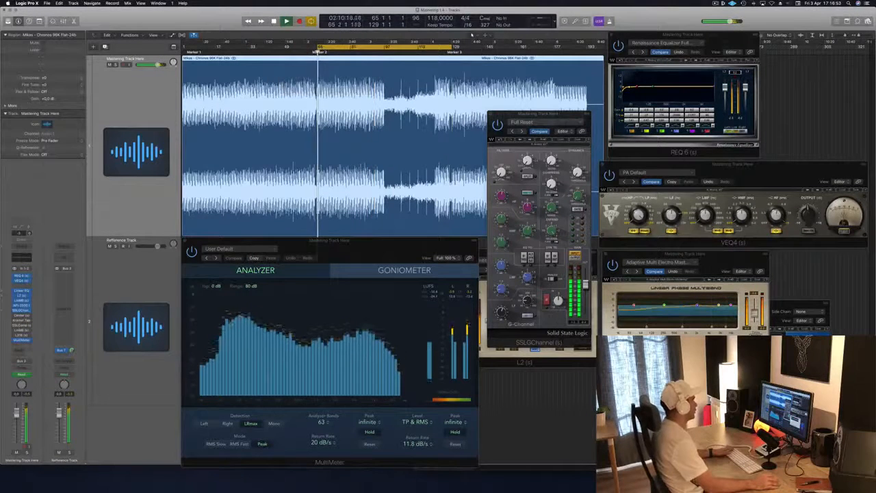
# Enable the Center plug-in on the mastering track, check it over the SSLGChannel during playback and close its window
pyautogui.moveTo(452, 49); pyautogui.dragTo(482, 54)
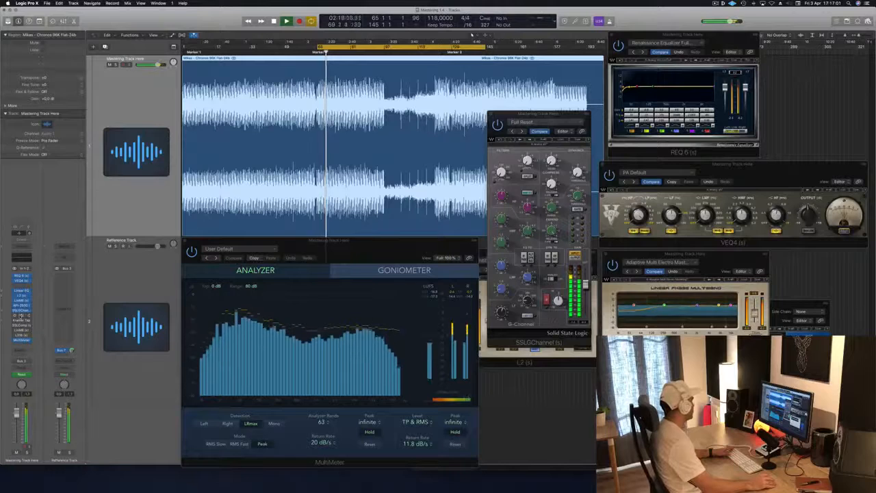
pyautogui.click(21, 315)
pyautogui.moveTo(79, 18); pyautogui.dragTo(588, 165)
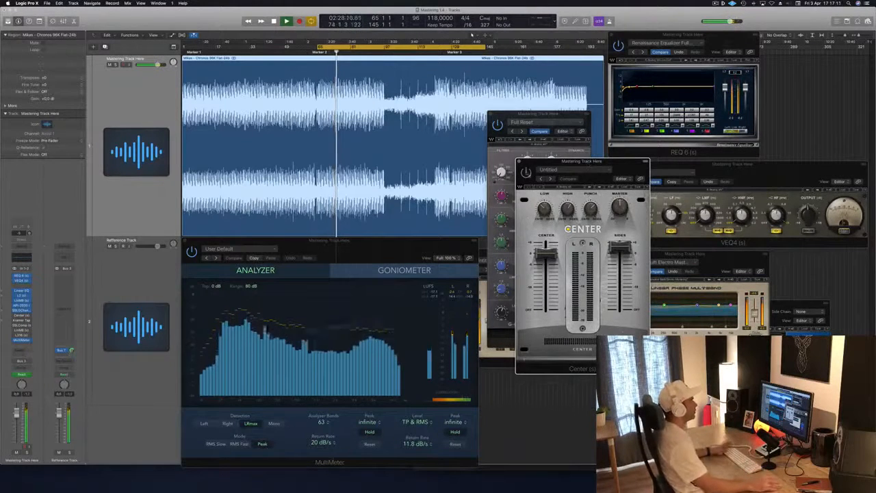
pyautogui.moveTo(614, 165); pyautogui.dragTo(583, 143)
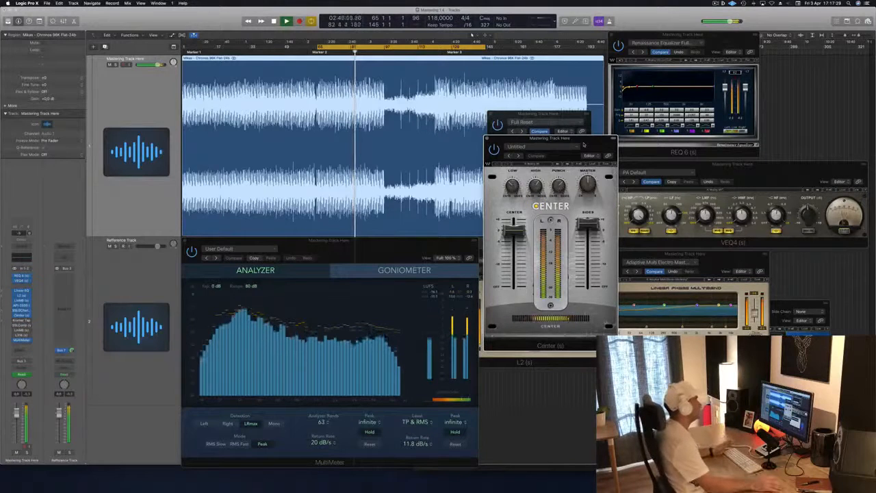
pyautogui.moveTo(583, 145); pyautogui.dragTo(582, 191)
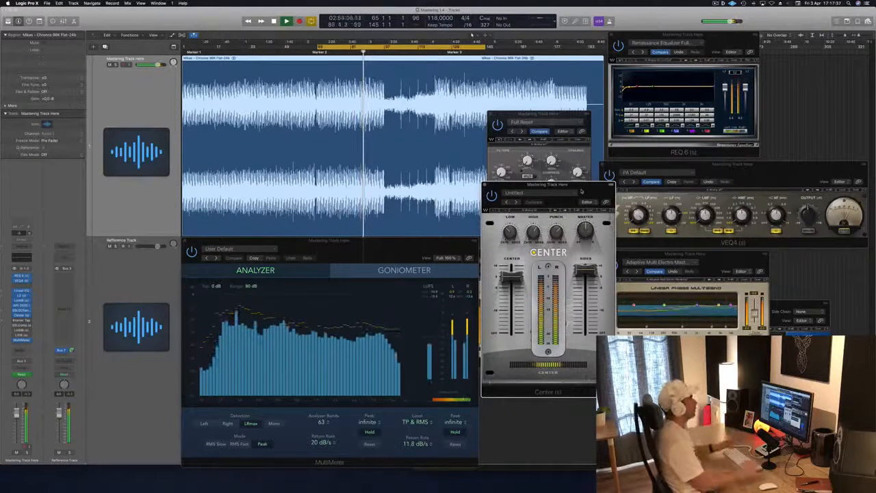
pyautogui.moveTo(582, 191); pyautogui.dragTo(586, 216)
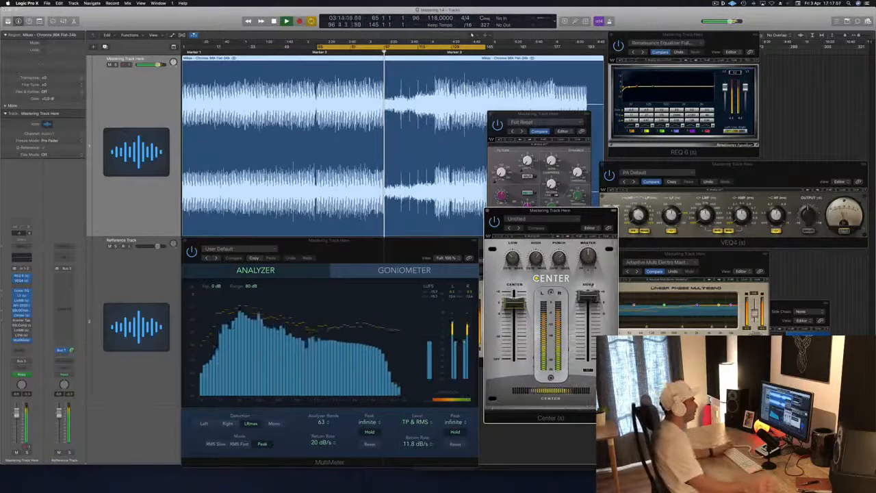
pyautogui.moveTo(592, 216); pyautogui.dragTo(589, 218)
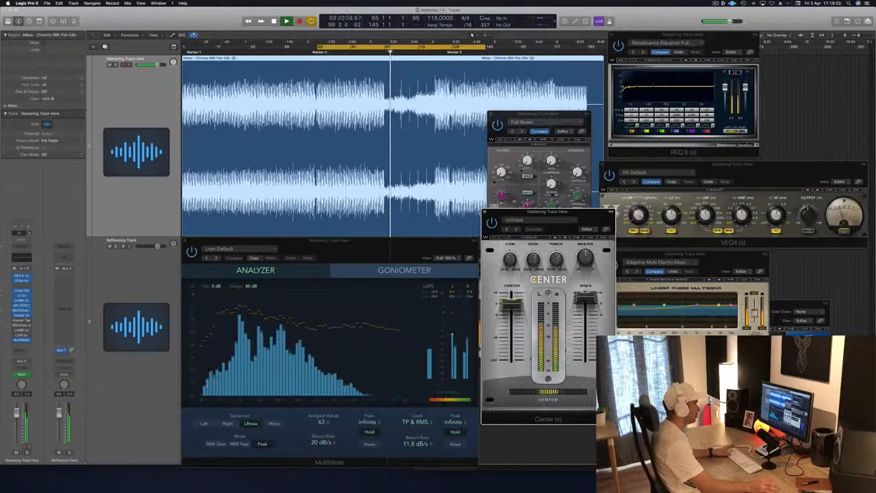
pyautogui.click(487, 213)
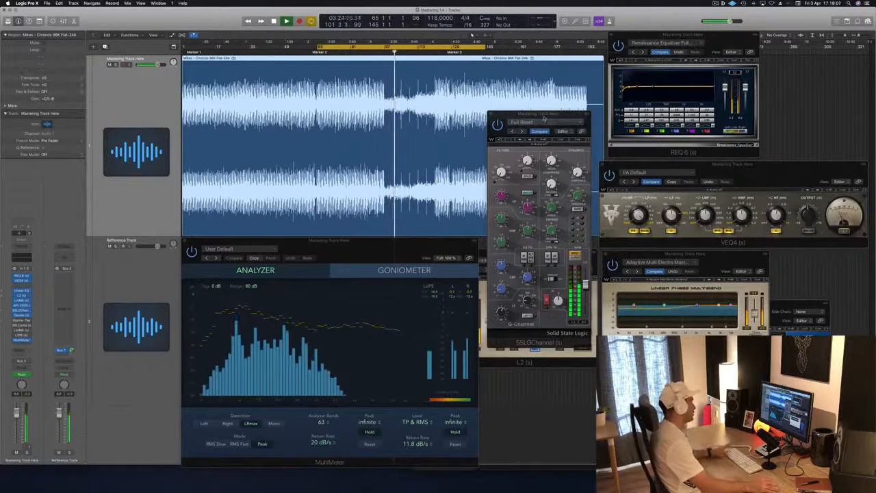
# Move the SSLGChannel window down, bring the MultiMeter forward and restart playback from bar 65
pyautogui.moveTo(541, 122); pyautogui.dragTo(545, 166)
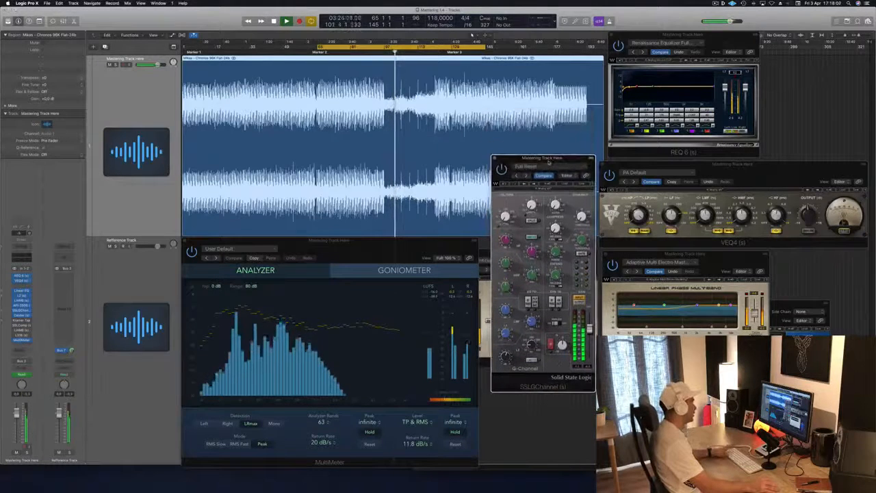
pyautogui.click(381, 243)
pyautogui.press('space')
pyautogui.press('space')
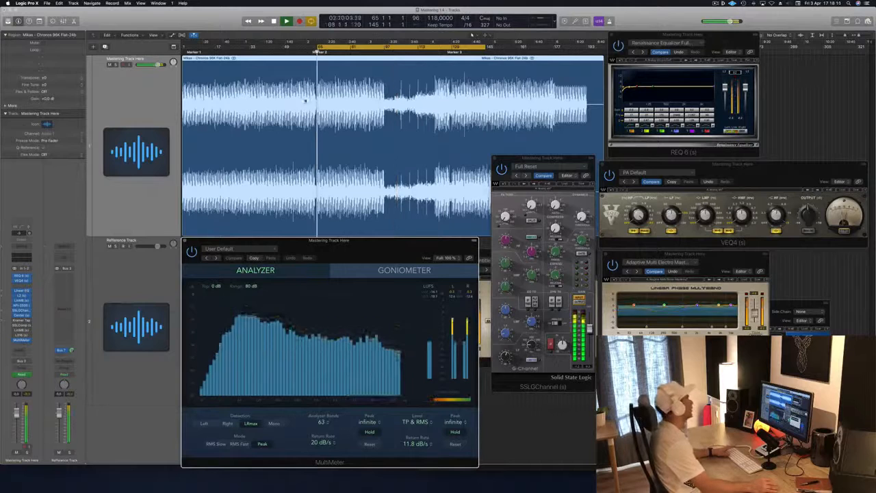
# Stop playback, open the Kramer Tape plug-in on the mastering track and place its window over the SSLGChannel
pyautogui.press('space')
pyautogui.click(23, 320)
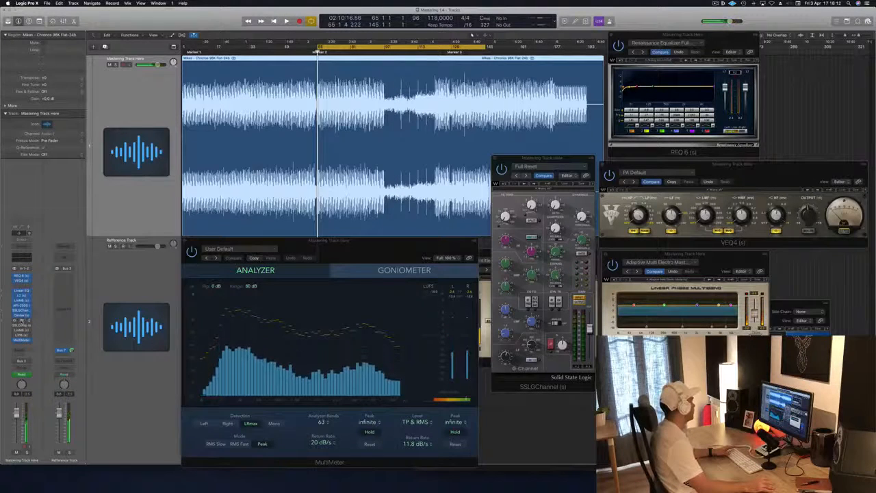
pyautogui.moveTo(147, 18); pyautogui.dragTo(607, 184)
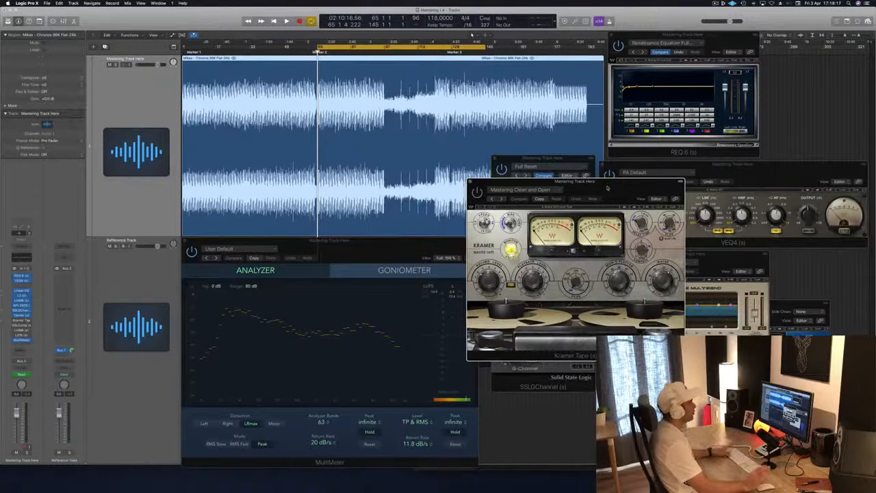
pyautogui.moveTo(607, 187); pyautogui.dragTo(630, 230)
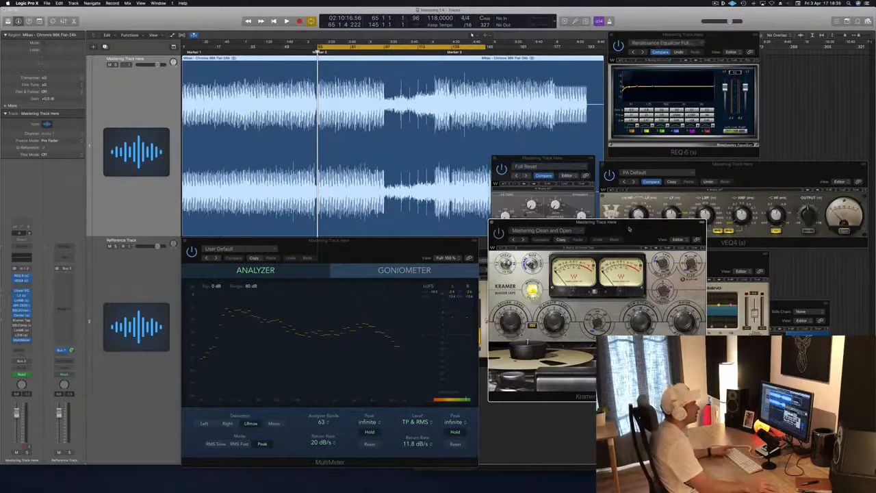
pyautogui.moveTo(630, 229); pyautogui.dragTo(634, 233)
# Audition the enabled Kramer Tape with the Mastering Clean and Open preset from bar 65, then close its window
pyautogui.press('space')
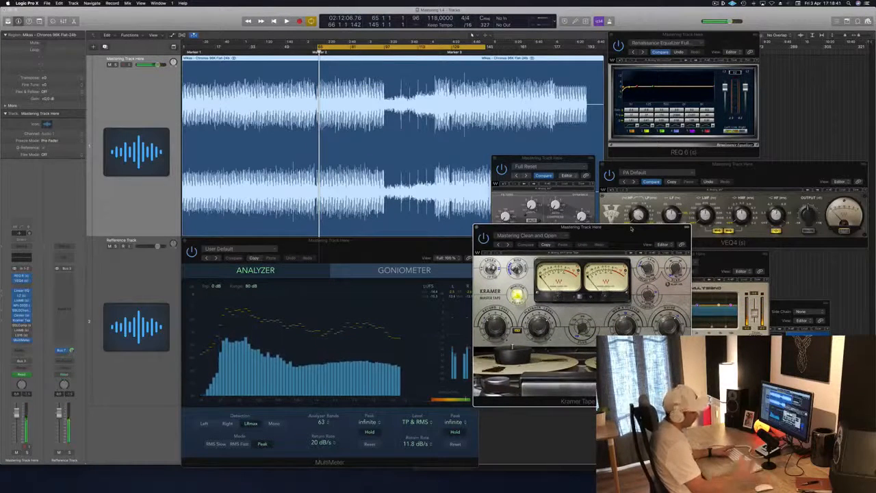
pyautogui.press('space')
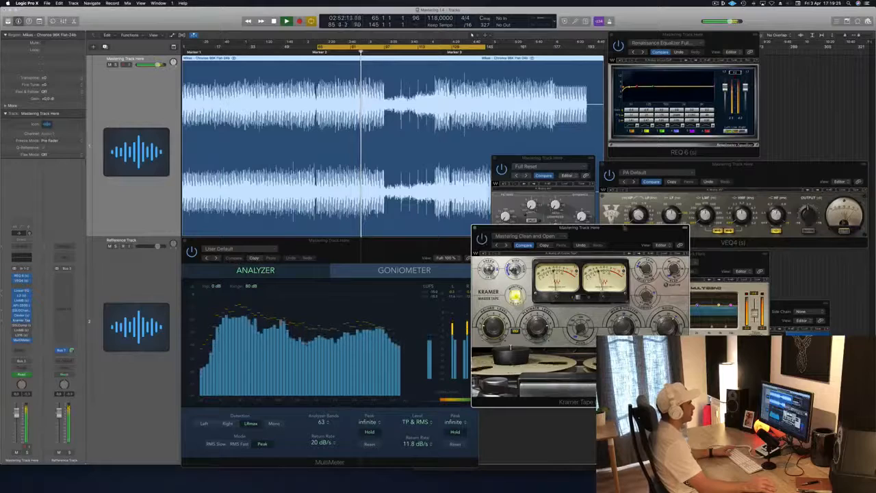
pyautogui.moveTo(626, 228); pyautogui.dragTo(639, 151)
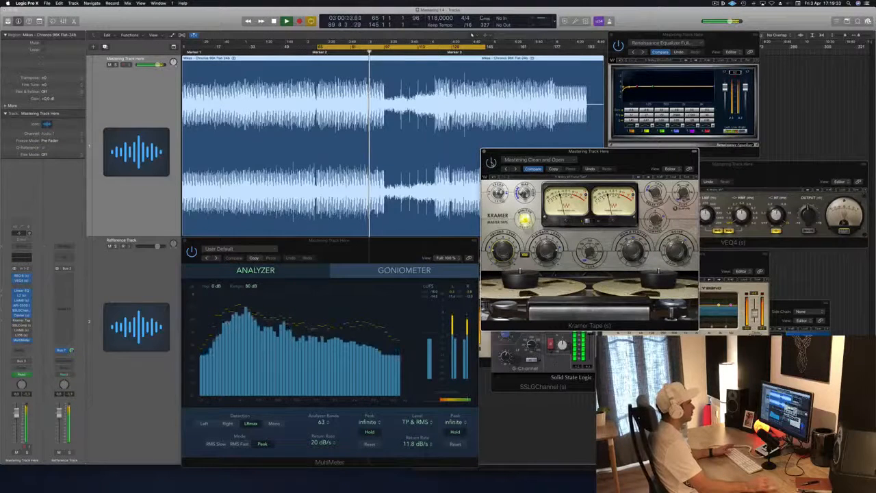
pyautogui.moveTo(632, 154); pyautogui.dragTo(638, 153)
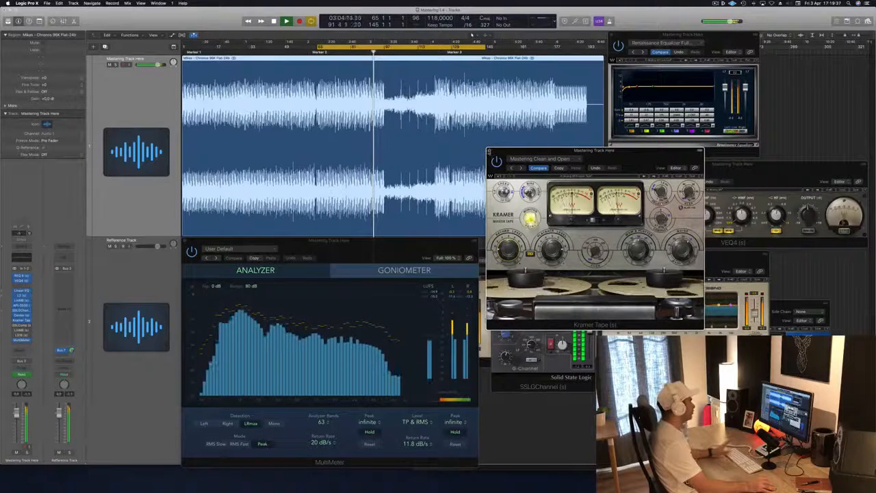
pyautogui.click(488, 150)
# Restart playback from bar 65 and open the SSLComp plug-in, placing its window between the waveform and the SSLGChannel
pyautogui.press('space')
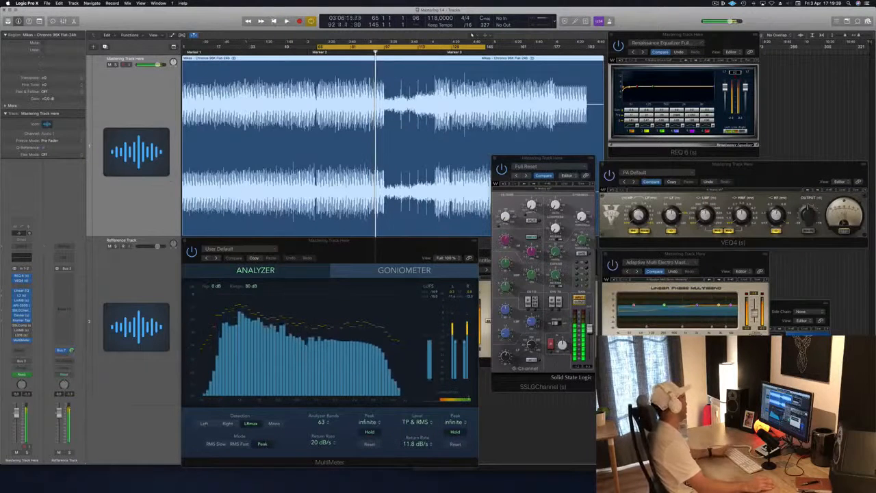
pyautogui.press('space')
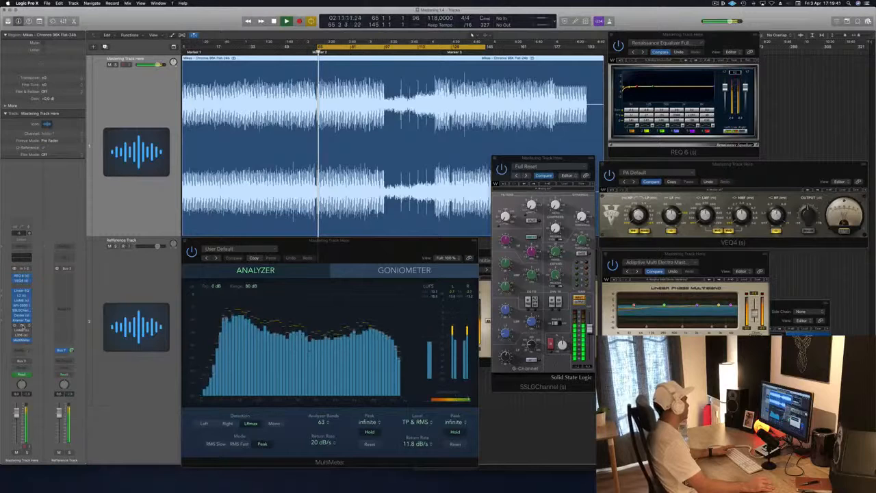
pyautogui.click(20, 325)
pyautogui.moveTo(135, 25); pyautogui.dragTo(441, 139)
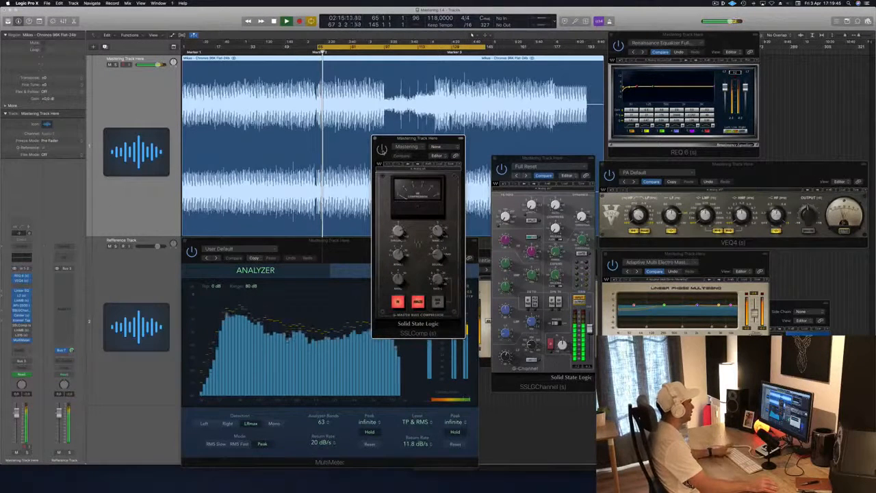
# Adjust the SSLComp's threshold, audition the compression from bar 65 and close its window
pyautogui.moveTo(402, 233); pyautogui.dragTo(405, 239)
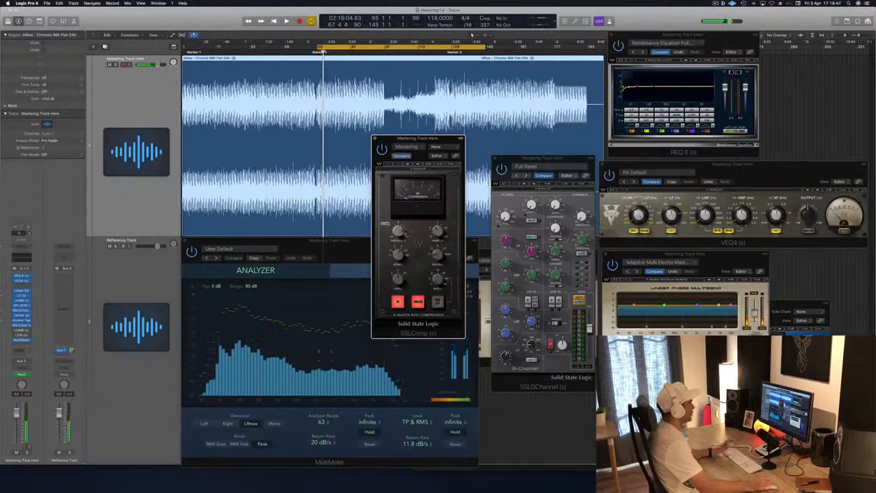
pyautogui.press('space')
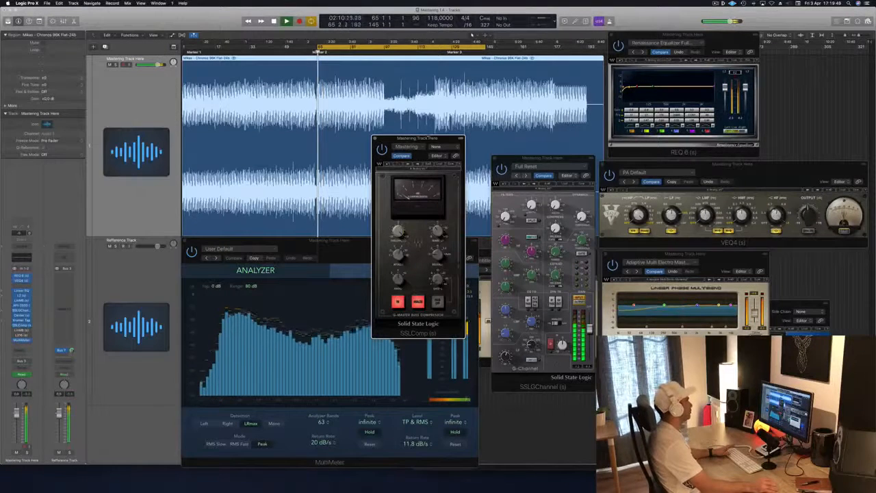
pyautogui.moveTo(431, 138); pyautogui.dragTo(494, 131)
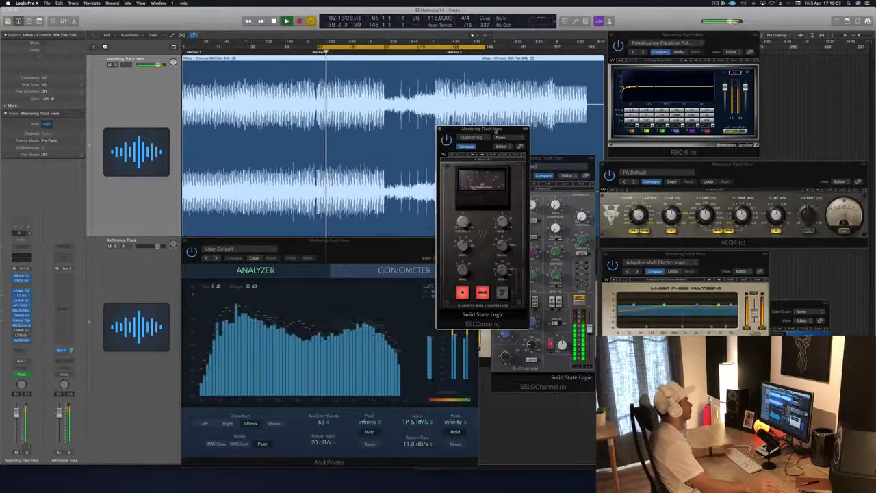
pyautogui.moveTo(496, 130); pyautogui.dragTo(556, 180)
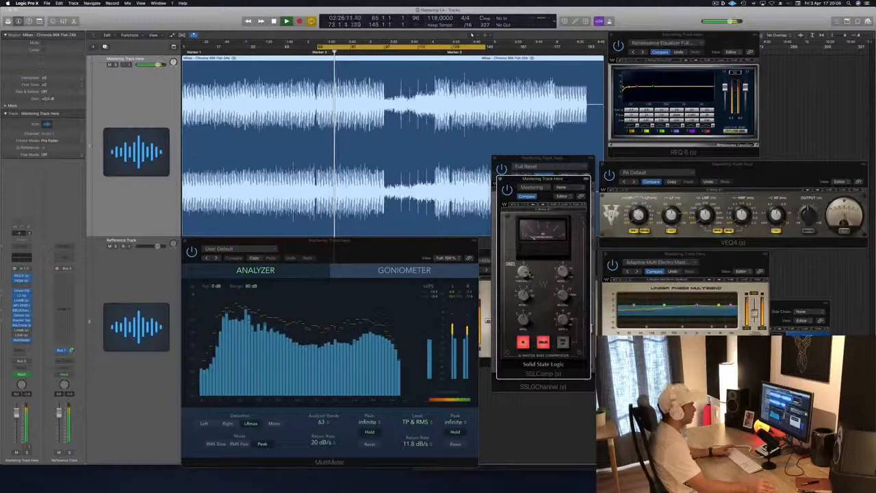
pyautogui.moveTo(543, 179); pyautogui.dragTo(610, 183)
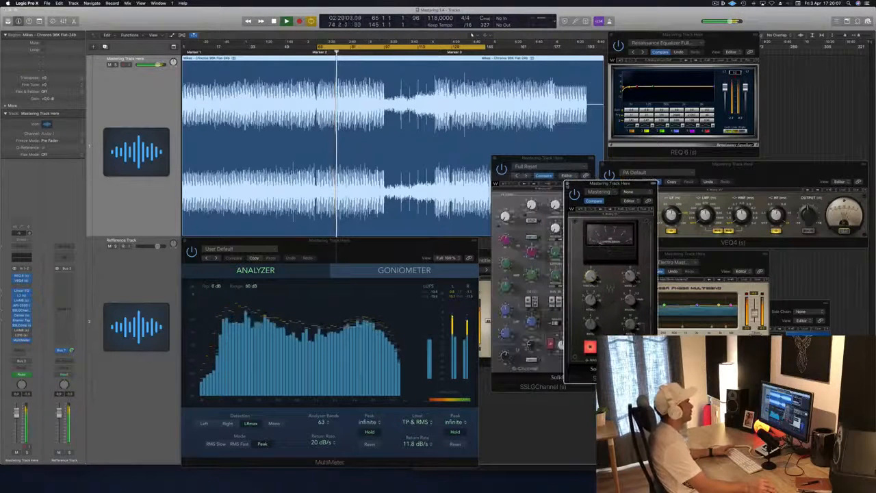
pyautogui.click(568, 183)
# Move the SSLGChannel over VEQ4 and open the second LinMB, preset Multi Opto Mastering, over the L2 window
pyautogui.moveTo(568, 163); pyautogui.dragTo(698, 184)
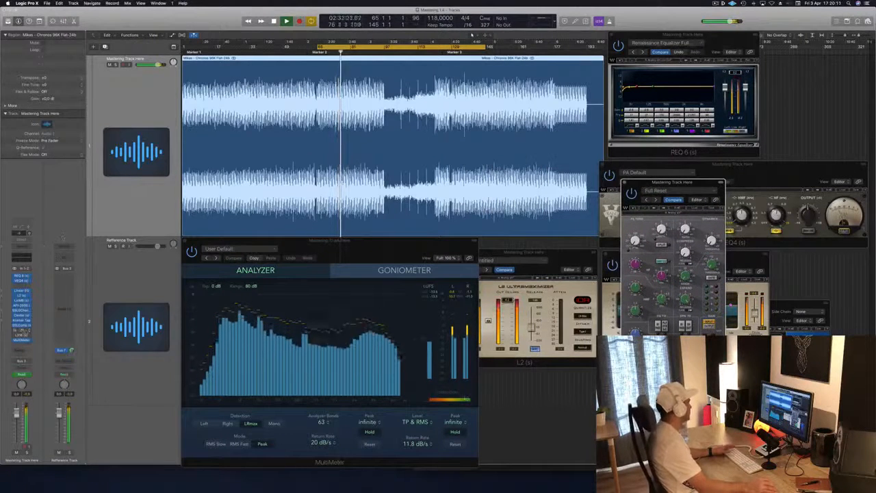
pyautogui.click(22, 330)
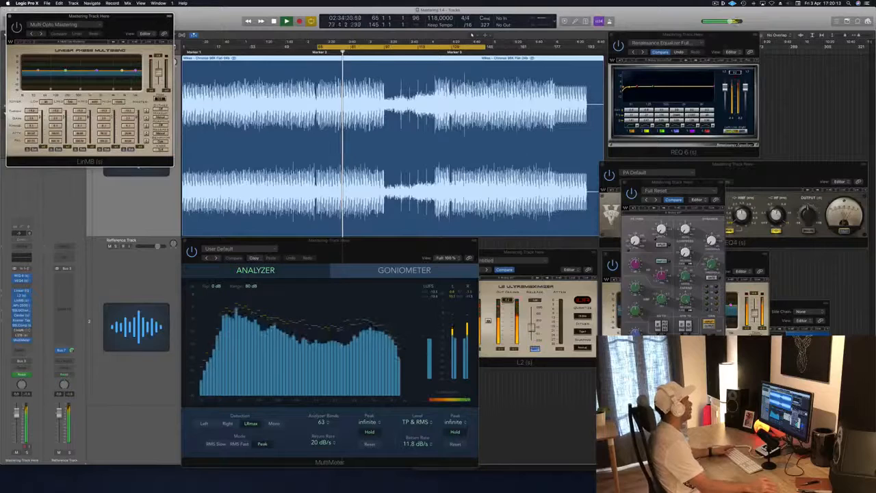
pyautogui.moveTo(125, 20); pyautogui.dragTo(584, 248)
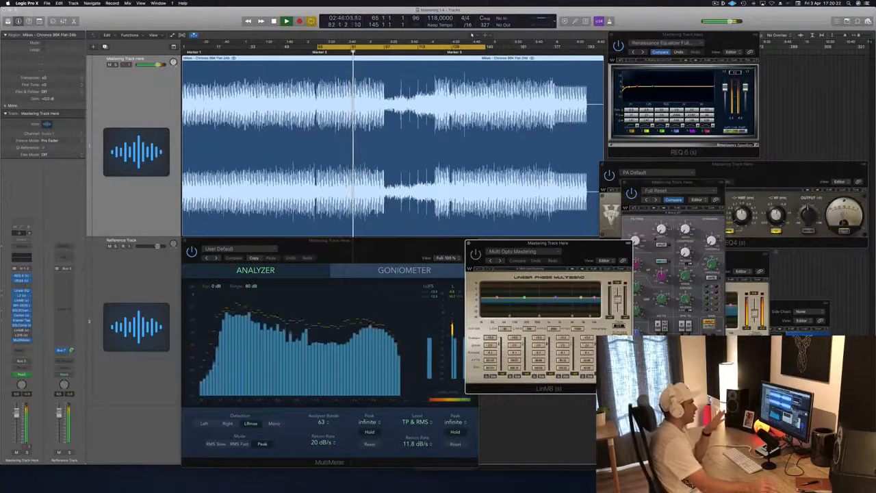
# Arrange the Adaptive Multi Electro Mastering and Multi Opto Mastering multiband windows side by side
pyautogui.moveTo(755, 257); pyautogui.dragTo(785, 239)
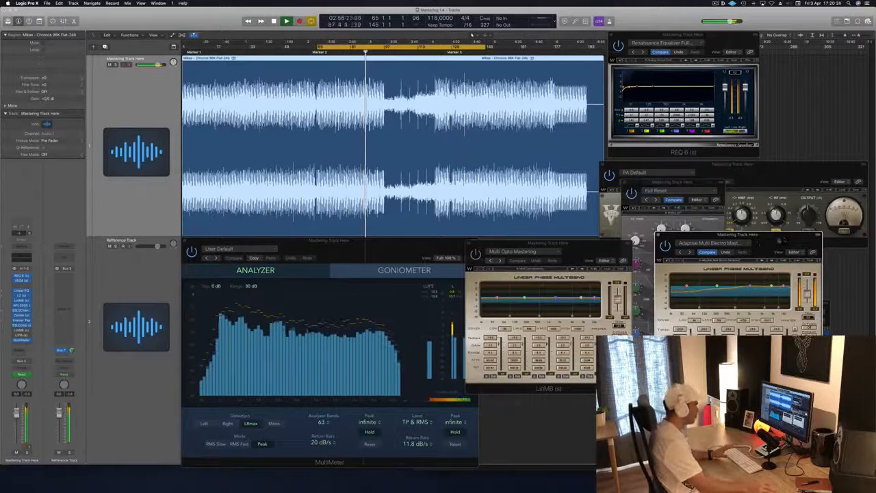
pyautogui.click(582, 252)
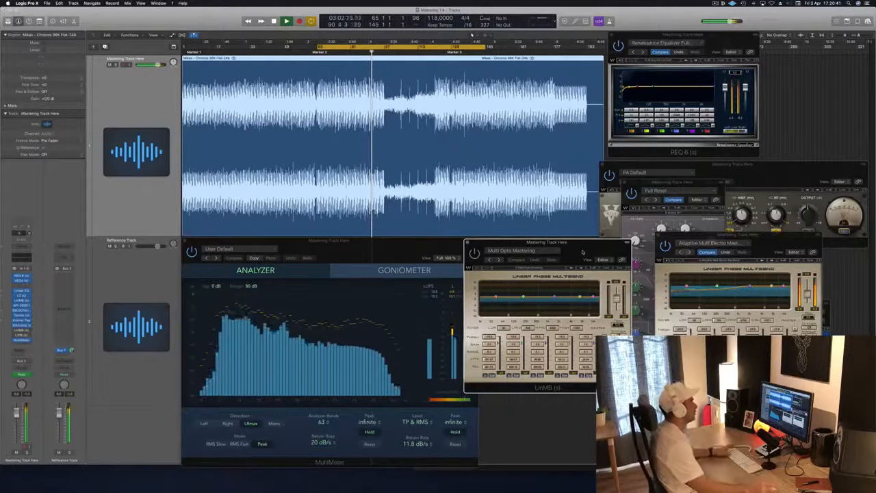
pyautogui.moveTo(583, 252)
pyautogui.mouseDown()
pyautogui.moveTo(531, 265)
pyautogui.moveTo(581, 252)
pyautogui.mouseUp()
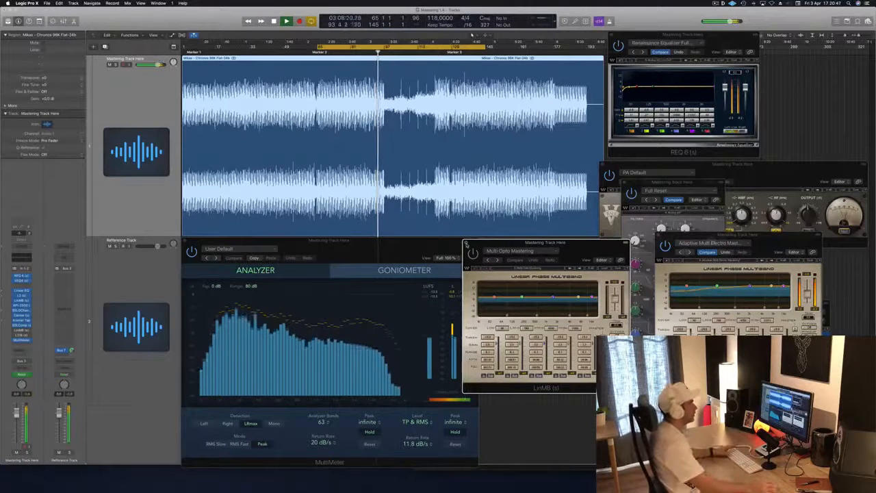
pyautogui.moveTo(494, 242); pyautogui.dragTo(483, 243)
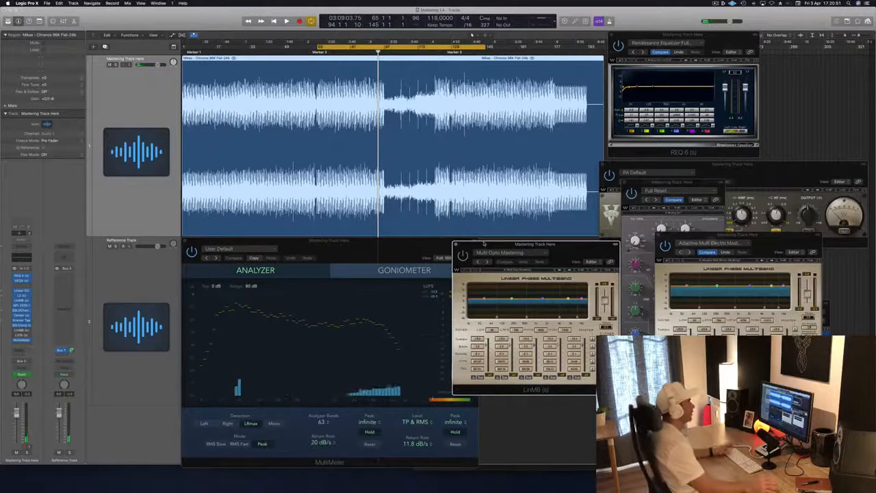
# Shift the Multi Opto Mastering LinMB window partly over the MultiMeter and restart playback from bar 65
pyautogui.press('space')
pyautogui.moveTo(501, 245); pyautogui.dragTo(458, 246)
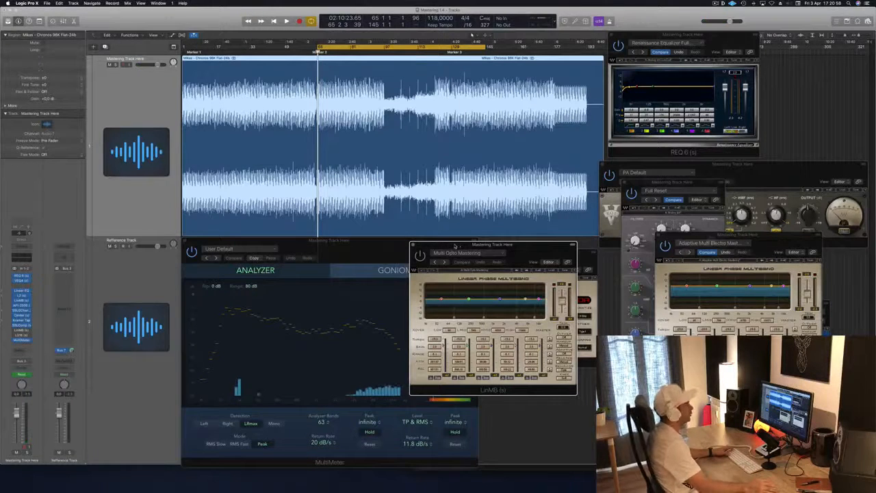
pyautogui.press('space')
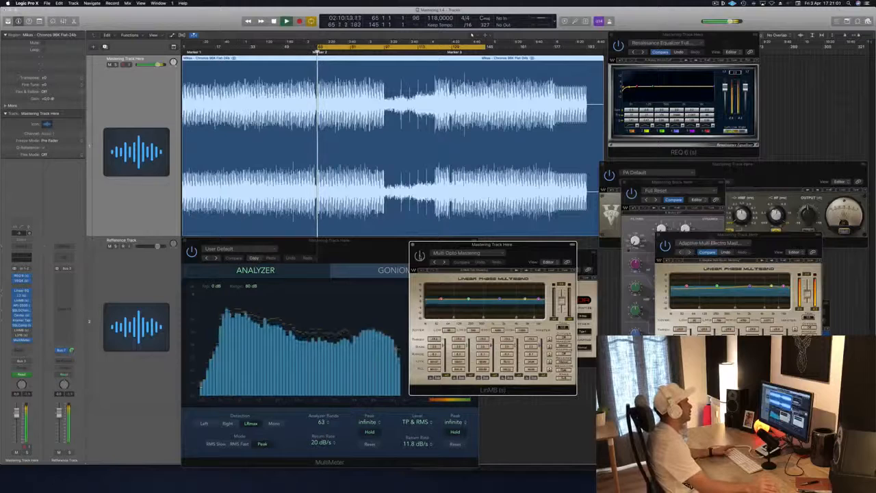
# Enable the Multi Opto Mastering LinMB and place its window directly beside the other Linear Phase Multiband
pyautogui.click(420, 257)
pyautogui.moveTo(541, 247); pyautogui.dragTo(597, 205)
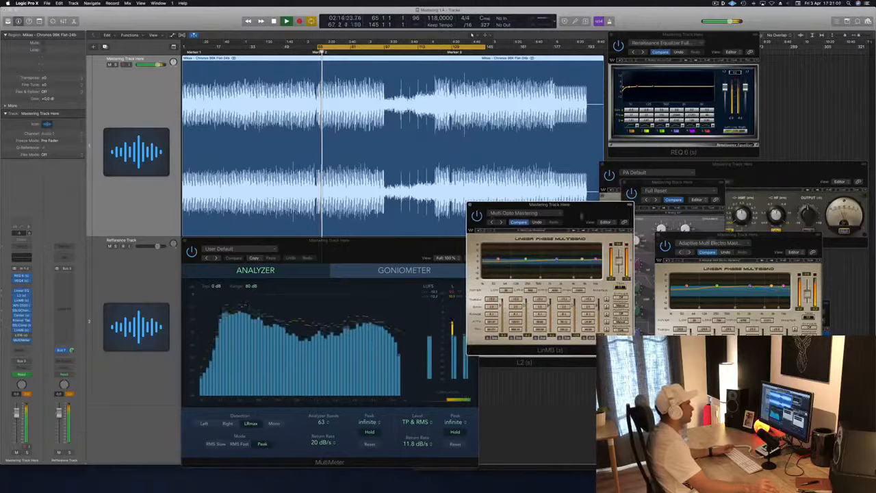
pyautogui.moveTo(594, 220); pyautogui.dragTo(613, 244)
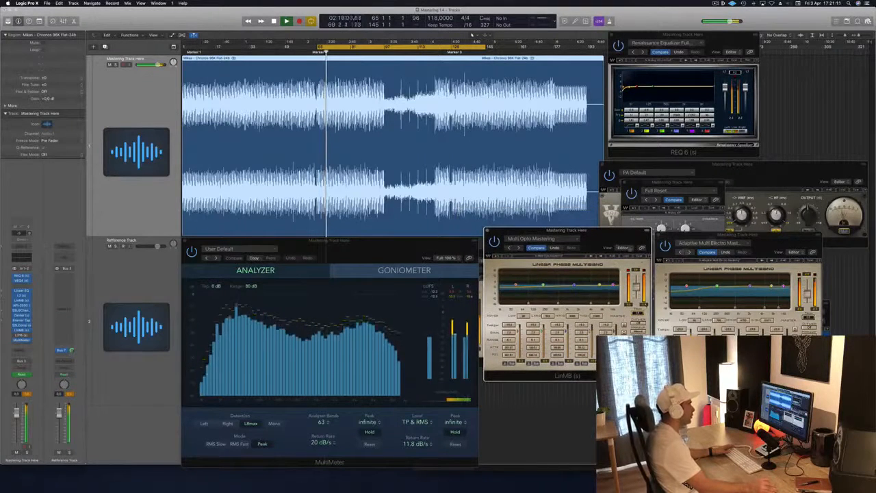
# Lower the Multi Opto Mastering LinMB window slightly beside the MultiMeter, then pause and resume playback
pyautogui.moveTo(610, 235); pyautogui.dragTo(613, 241)
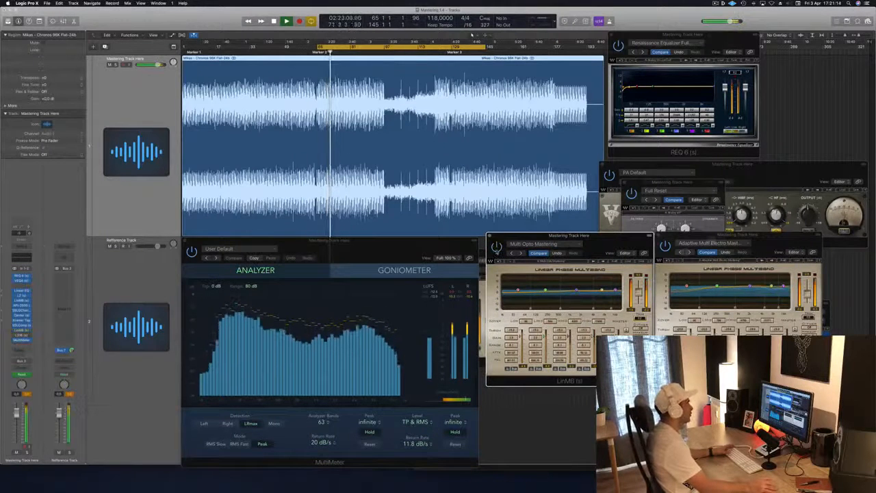
pyautogui.moveTo(606, 243); pyautogui.dragTo(604, 255)
pyautogui.press('space')
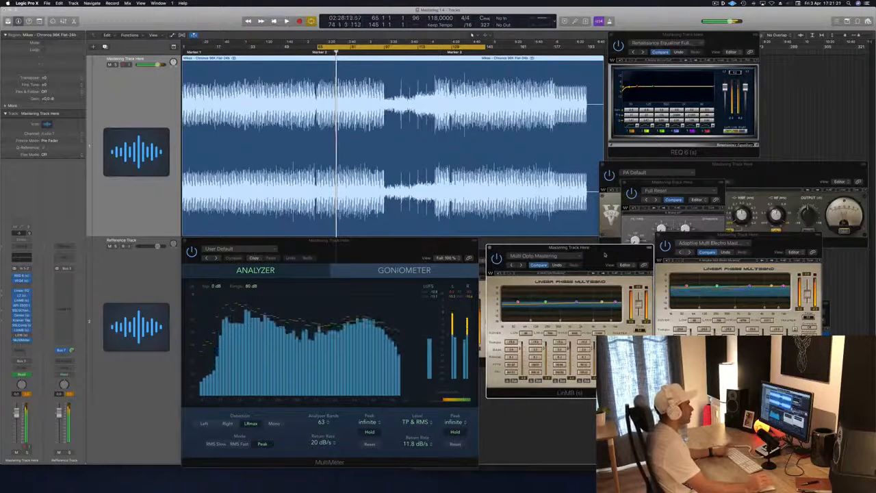
pyautogui.press('space')
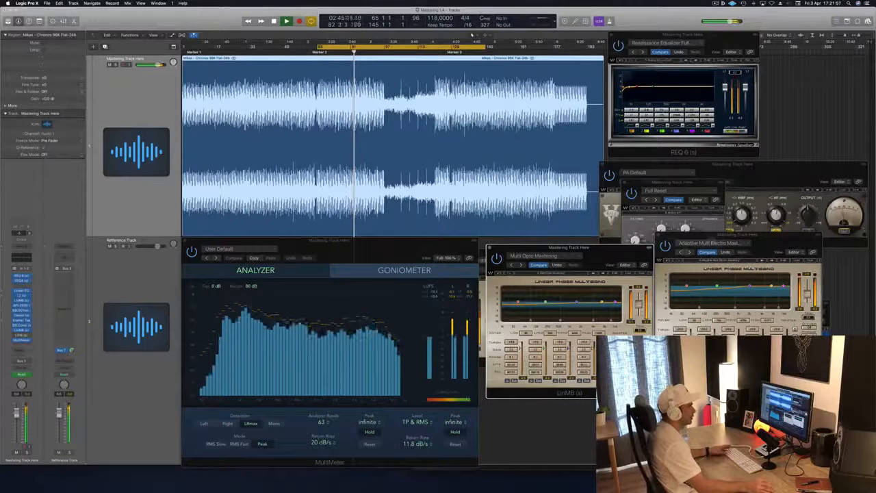
# Shift both LinMB windows away from the MultiMeter to uncover the L2 meters, bring the MultiMeter forward and stop playback
pyautogui.moveTo(766, 245); pyautogui.dragTo(798, 231)
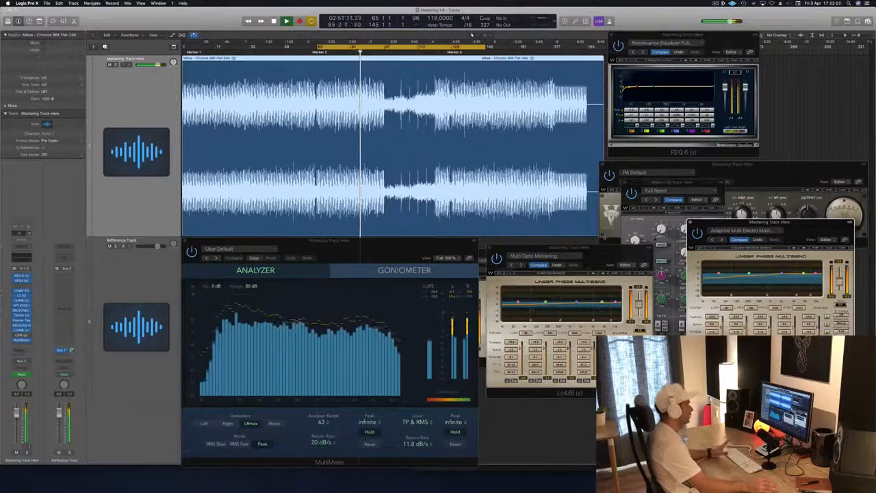
pyautogui.moveTo(620, 250); pyautogui.dragTo(662, 227)
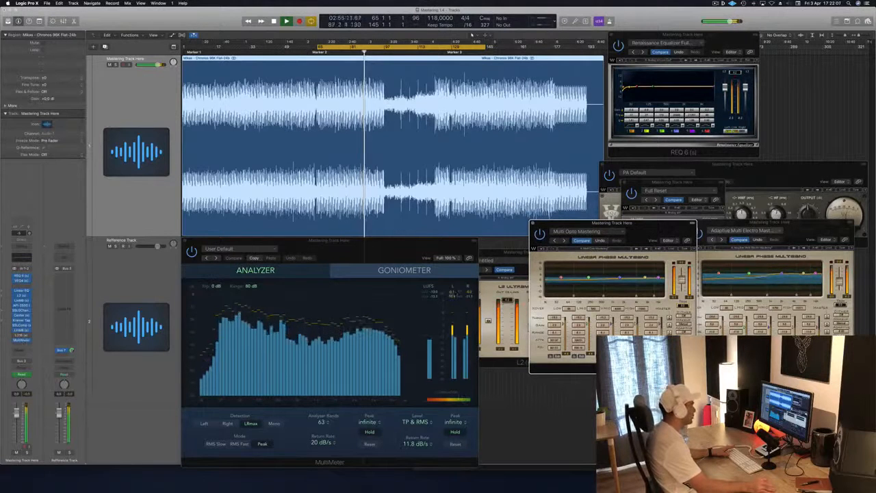
pyautogui.click(433, 300)
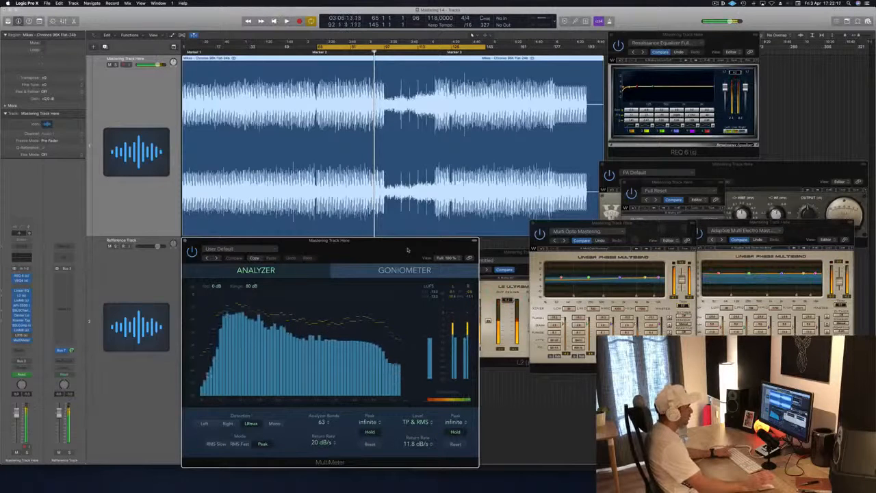
pyautogui.press('space')
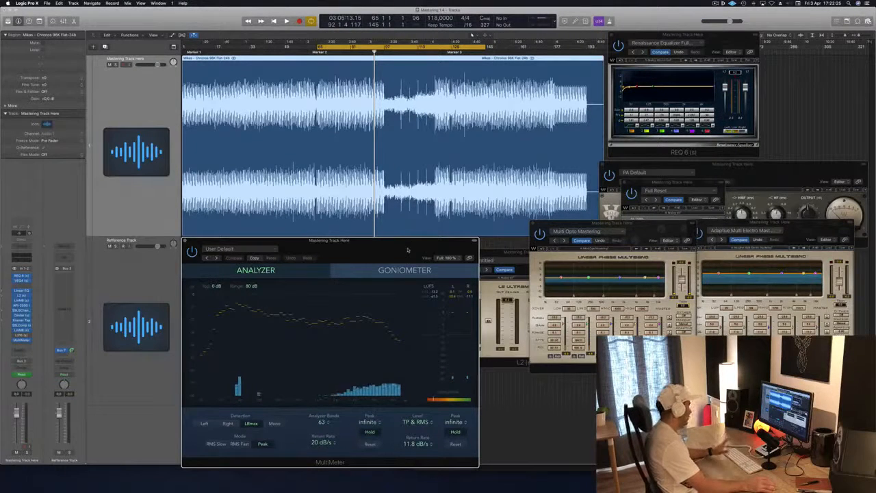
# Open the L316 limiter over the LinMB windows, raise its threshold to the maximum and start playback
pyautogui.click(23, 335)
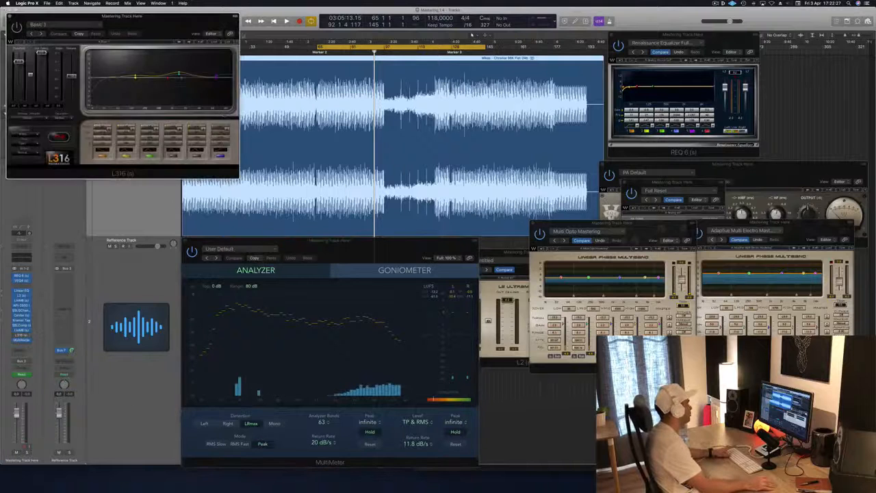
pyautogui.moveTo(170, 26); pyautogui.dragTo(652, 164)
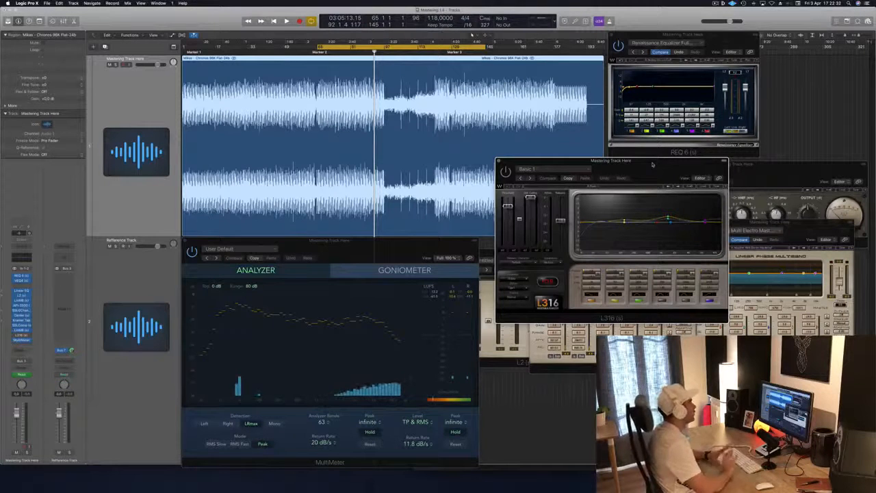
pyautogui.moveTo(508, 206); pyautogui.dragTo(508, 199)
pyautogui.click(531, 198)
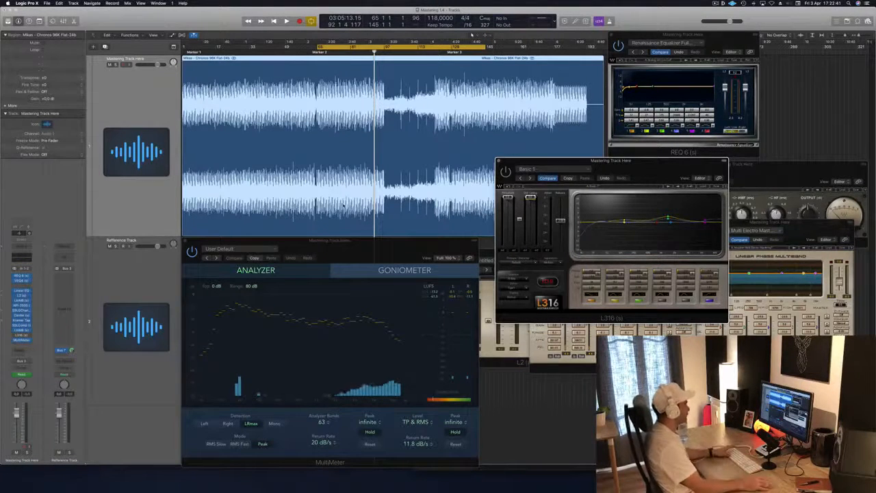
pyautogui.press('space')
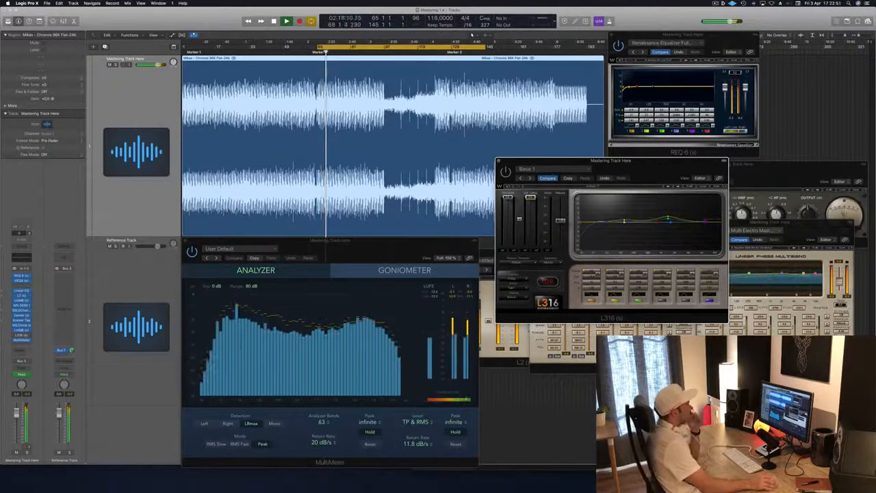
# Rearrange the L316 and Multi Opto Mastering LinMB windows so both limiter and multiband controls are accessible during playback
pyautogui.moveTo(663, 162); pyautogui.dragTo(655, 243)
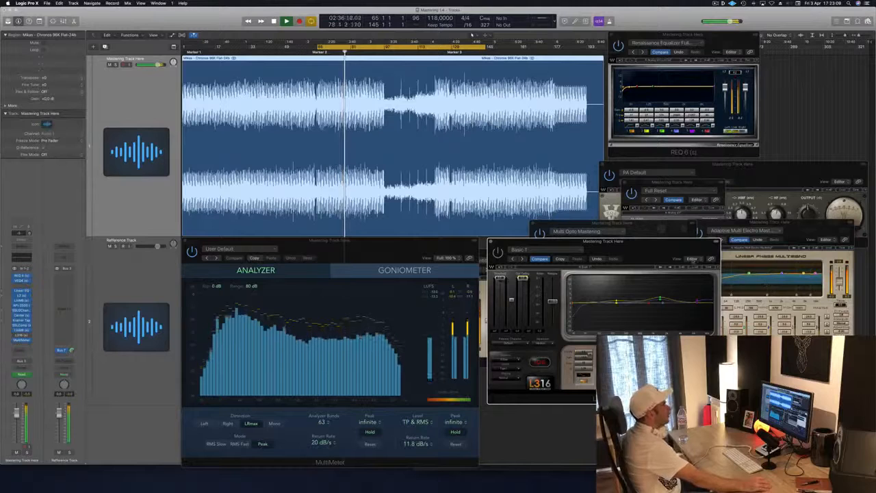
pyautogui.click(637, 234)
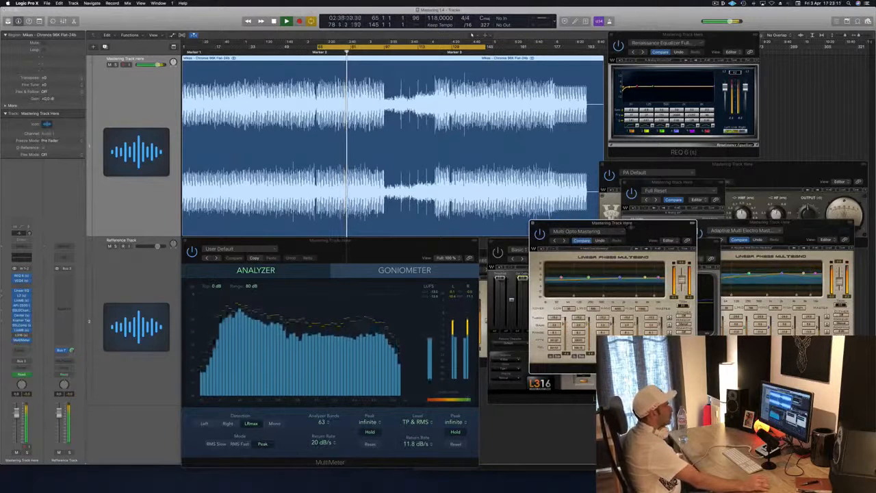
pyautogui.moveTo(629, 227); pyautogui.dragTo(600, 229)
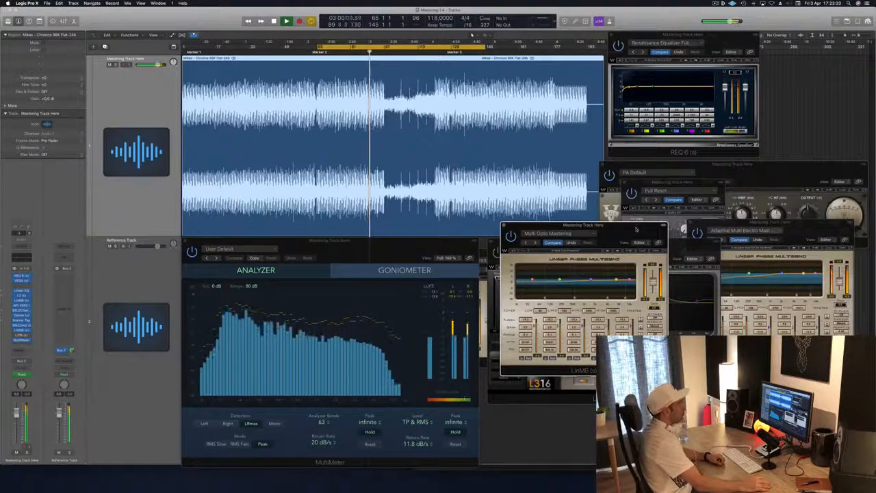
pyautogui.moveTo(636, 229); pyautogui.dragTo(762, 207)
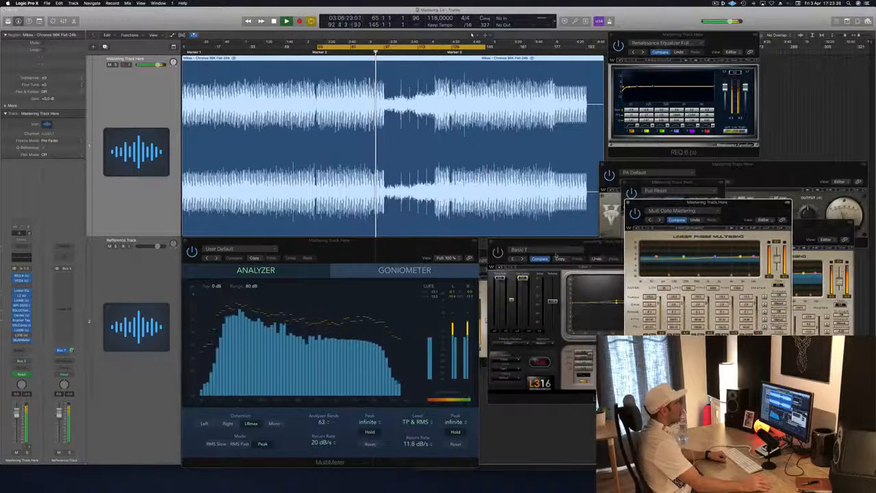
pyautogui.moveTo(601, 243); pyautogui.dragTo(510, 255)
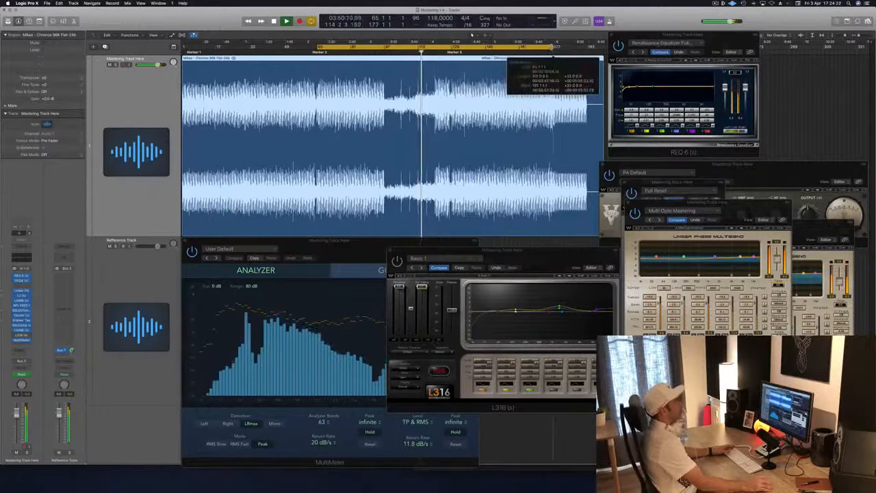
# Extend the cycle range well past Marker 3 and jump playback to just before Marker 3
pyautogui.click(430, 53)
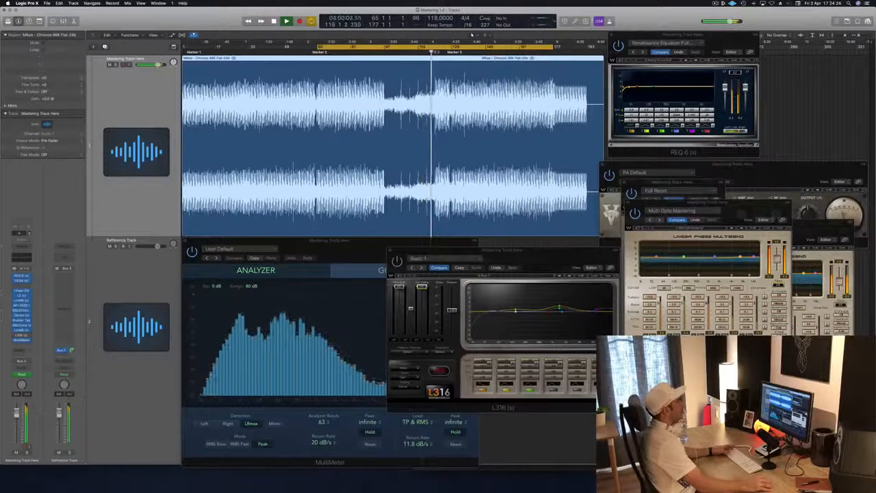
pyautogui.click(436, 53)
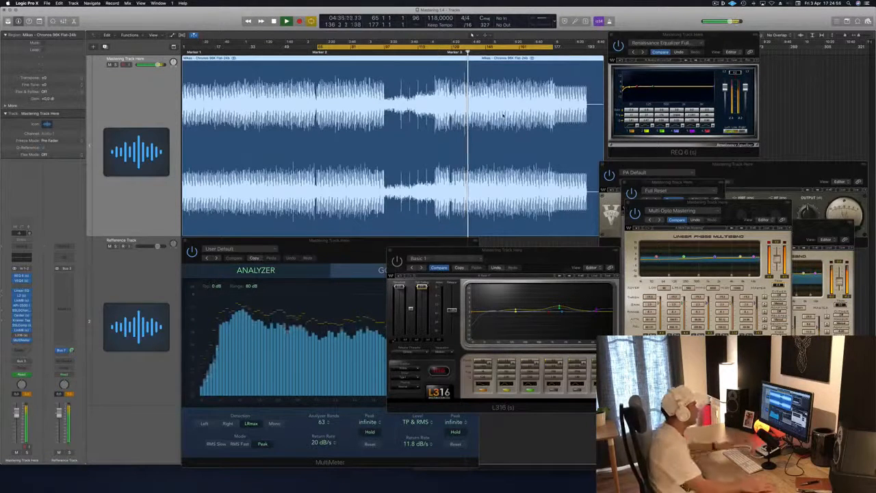
# Move the L316 window off the MultiMeter and lower the limiter's threshold to raise the loudness
pyautogui.moveTo(574, 250); pyautogui.dragTo(669, 209)
pyautogui.click(409, 216)
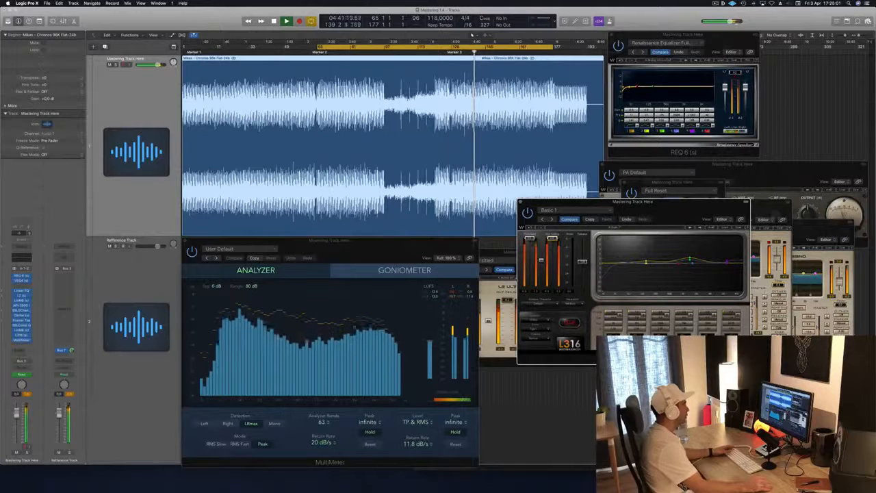
pyautogui.click(454, 294)
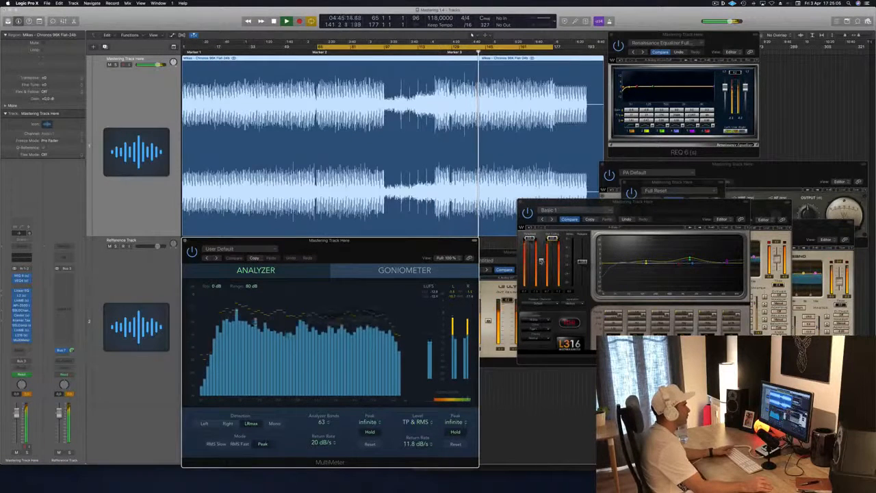
pyautogui.click(541, 261)
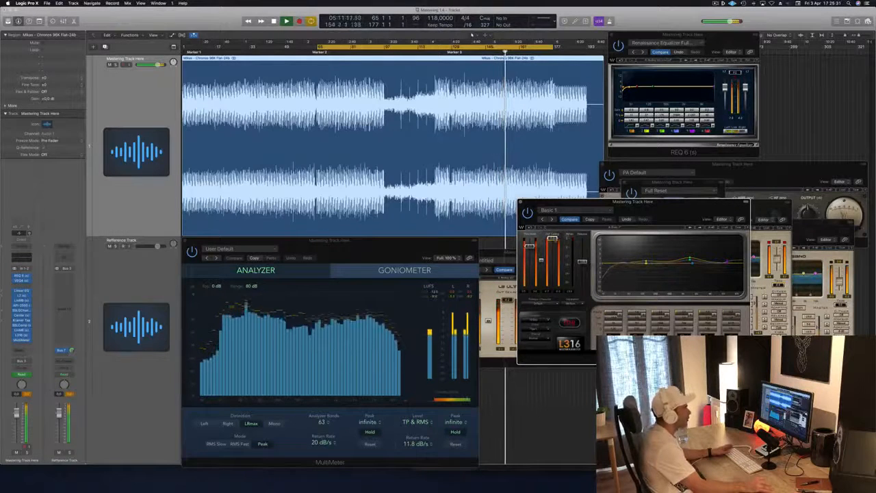
# Place the Multi Opto Mastering LinMB over the other multiband window and set the L316 window beside it
pyautogui.moveTo(652, 203); pyautogui.dragTo(648, 204)
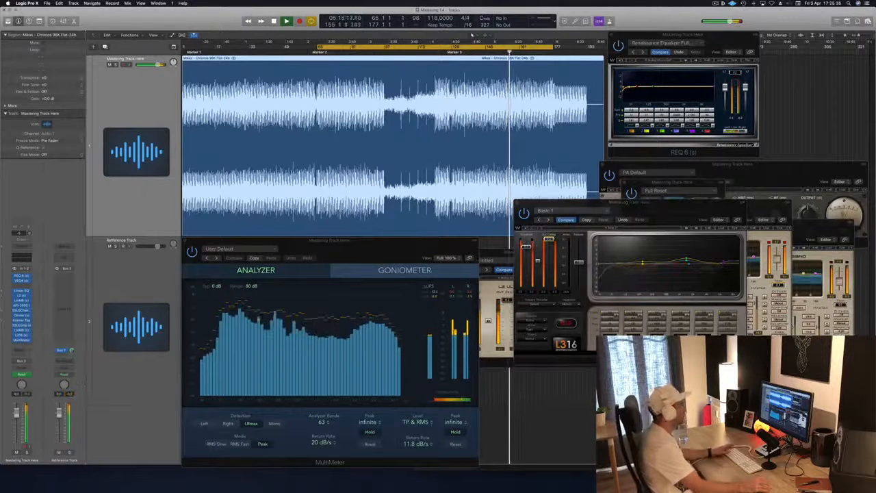
pyautogui.click(769, 204)
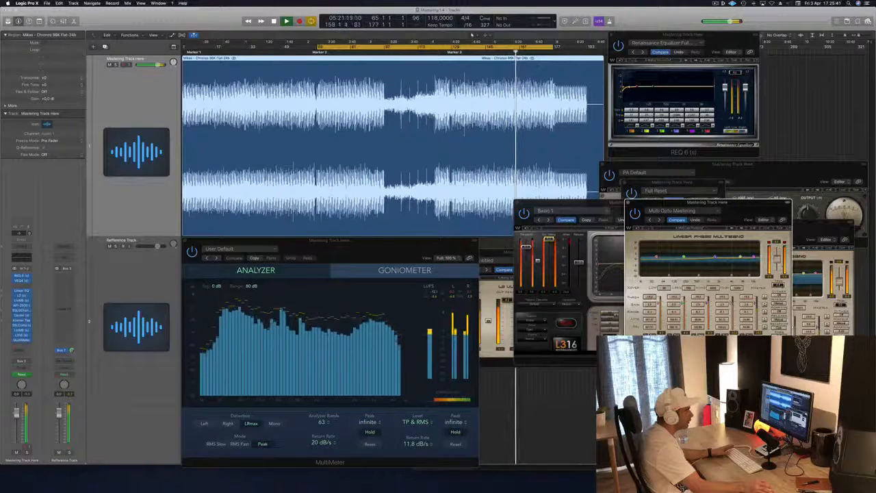
pyautogui.moveTo(748, 208); pyautogui.dragTo(818, 239)
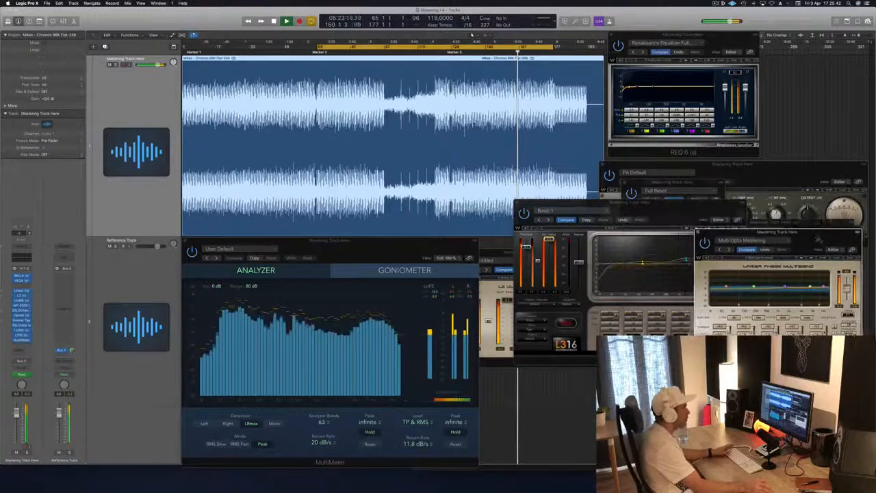
pyautogui.moveTo(670, 211); pyautogui.dragTo(687, 234)
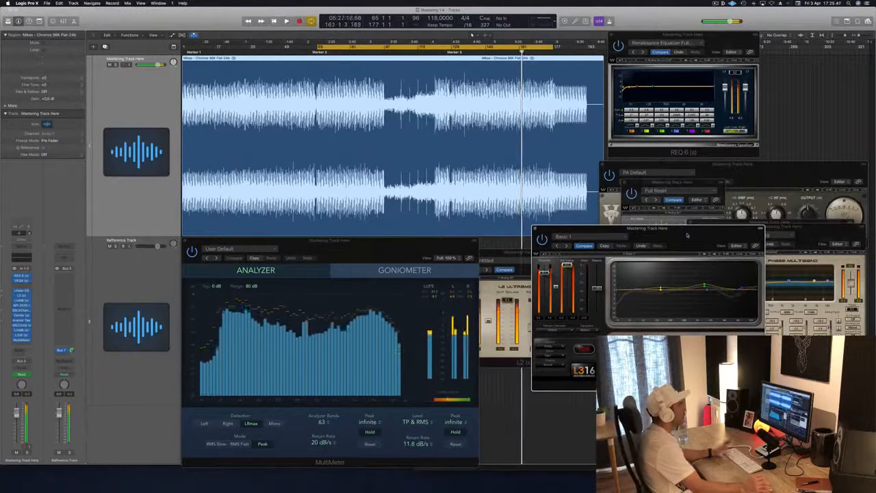
pyautogui.moveTo(688, 235); pyautogui.dragTo(647, 235)
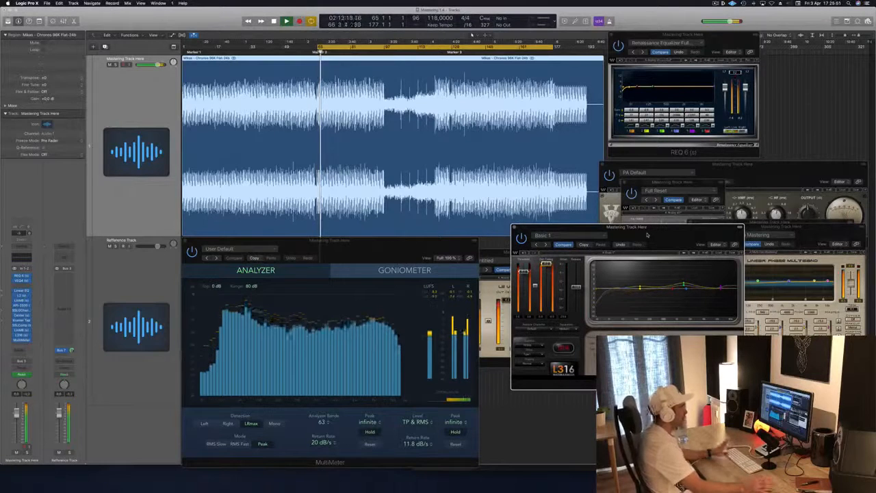
# Close the L316 window and move the MultiMeter beside the Multi Opto Mastering LinMB
pyautogui.moveTo(647, 235); pyautogui.dragTo(689, 247)
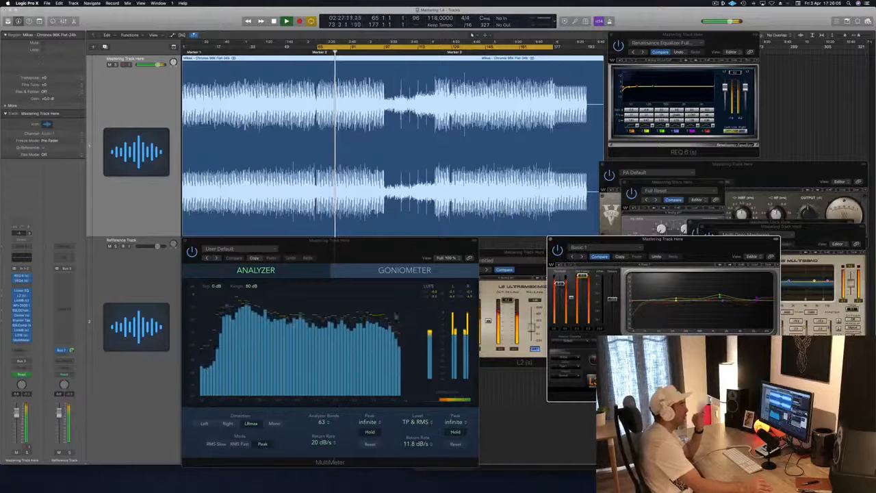
pyautogui.moveTo(681, 248); pyautogui.dragTo(676, 250)
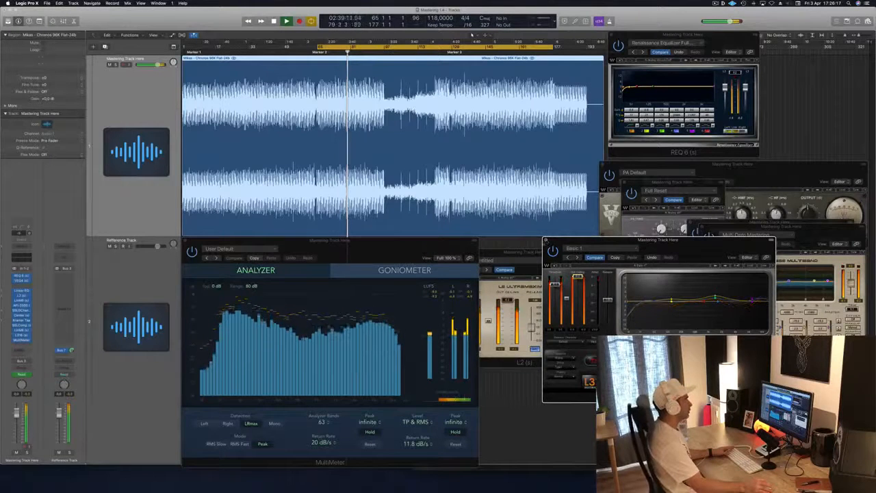
pyautogui.click(546, 241)
pyautogui.moveTo(431, 245); pyautogui.dragTo(672, 224)
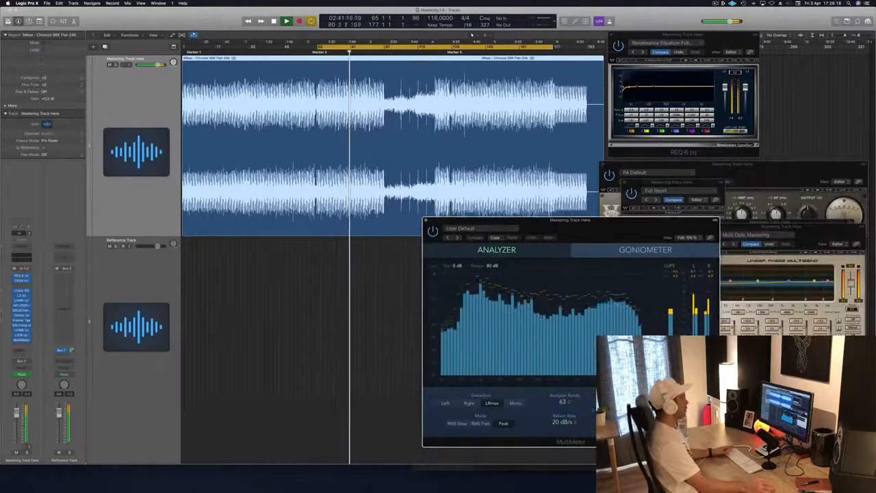
# Extend the cycle range over the whole track, from bar 1 to bar 197
pyautogui.click(316, 48)
pyautogui.click(316, 48)
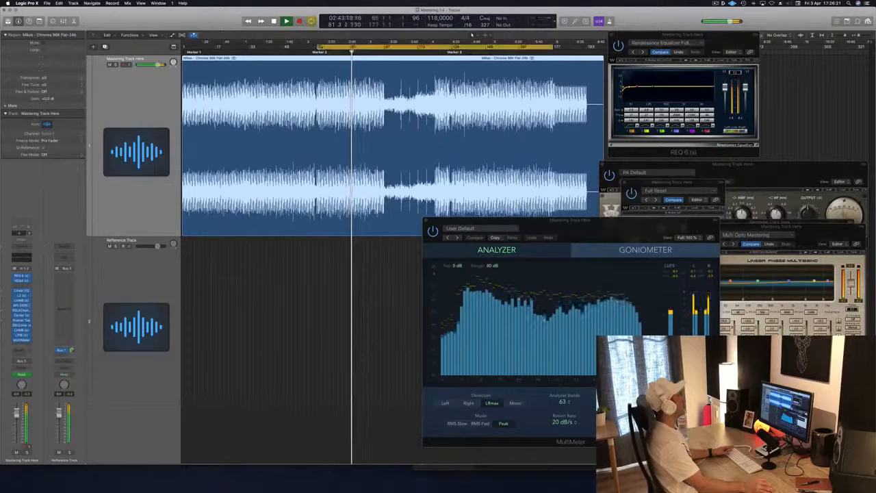
pyautogui.moveTo(317, 48); pyautogui.dragTo(178, 48)
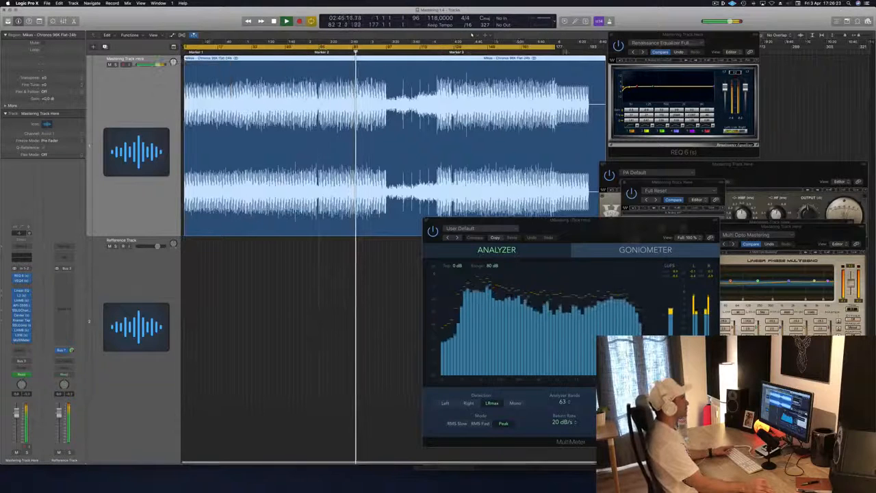
pyautogui.moveTo(557, 48); pyautogui.dragTo(594, 49)
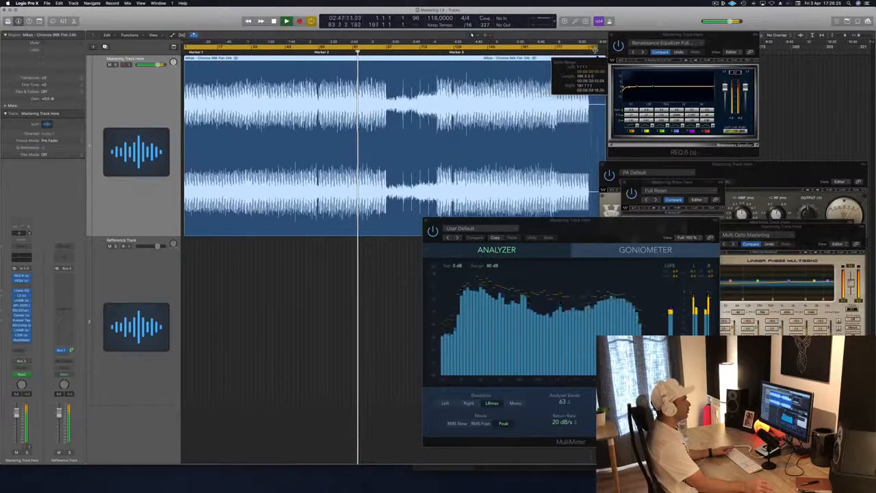
pyautogui.click(704, 35)
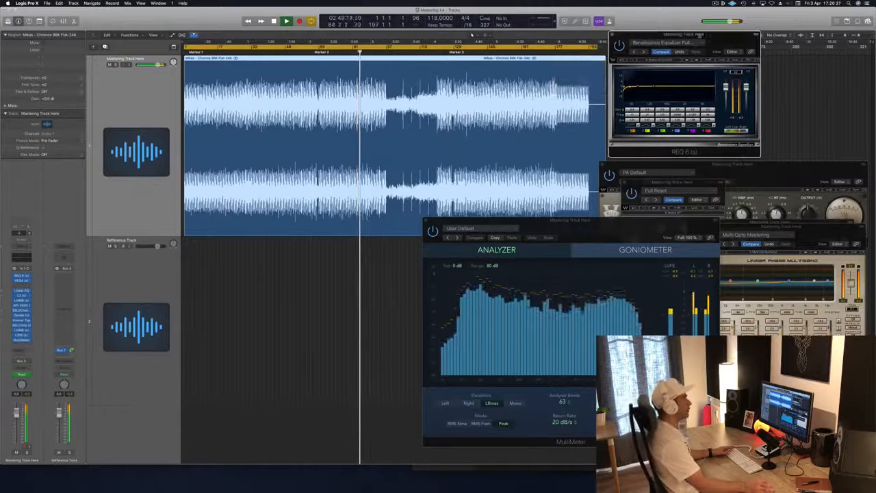
pyautogui.click(717, 3)
pyautogui.click(679, 18)
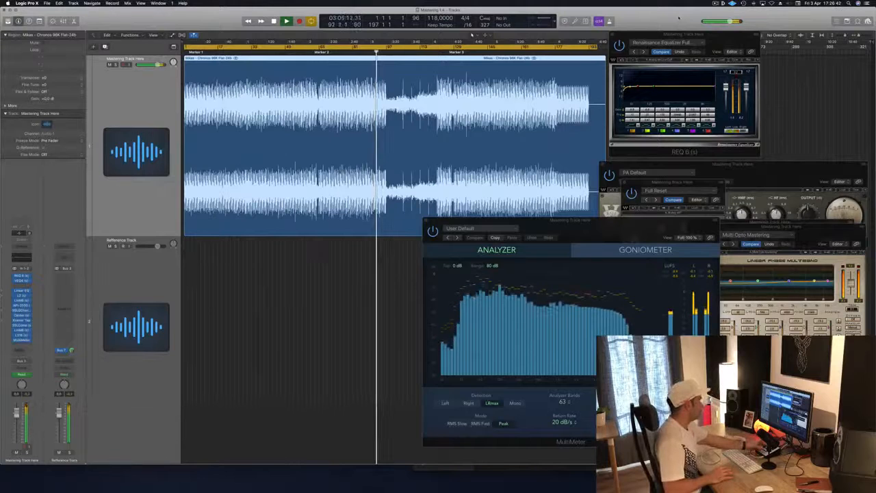
# Restart playback from the beginning of the track
pyautogui.press('space')
pyautogui.press('Return')
pyautogui.press('space')
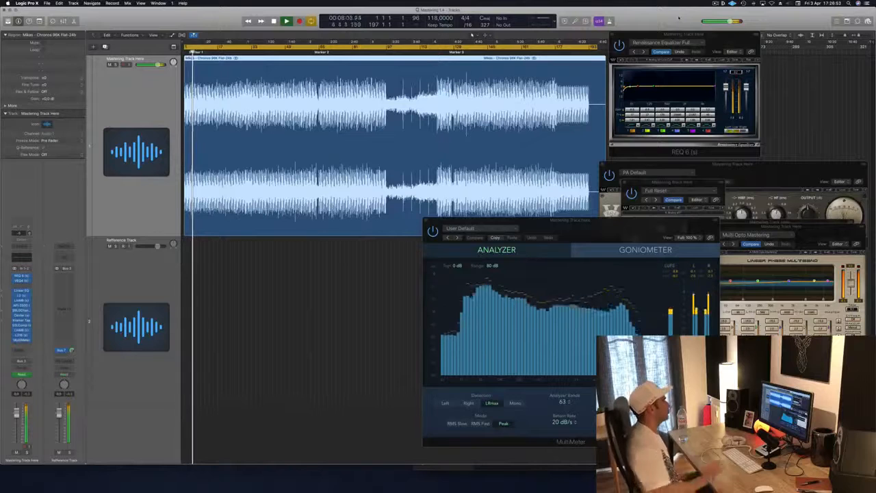
# Move the MultiMeter beside the L2 window, then reopen the L316 window and place it beside the L2
pyautogui.moveTo(605, 224); pyautogui.dragTo(324, 245)
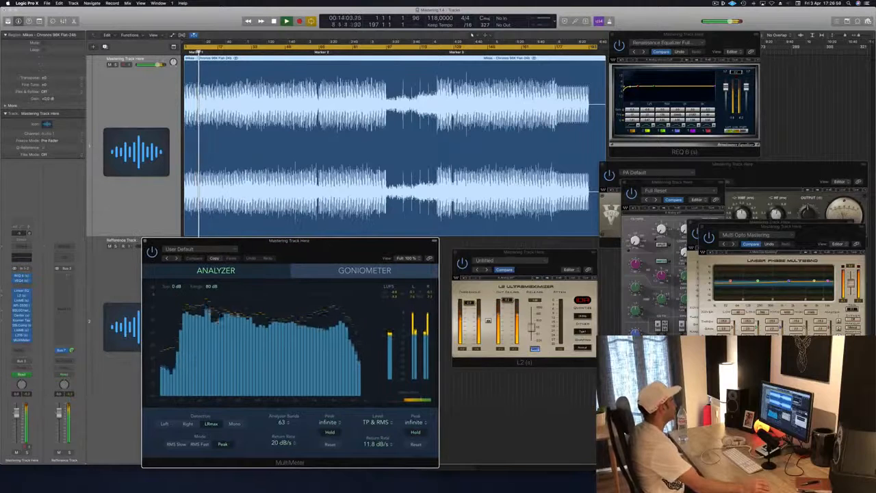
pyautogui.click(21, 331)
pyautogui.click(22, 332)
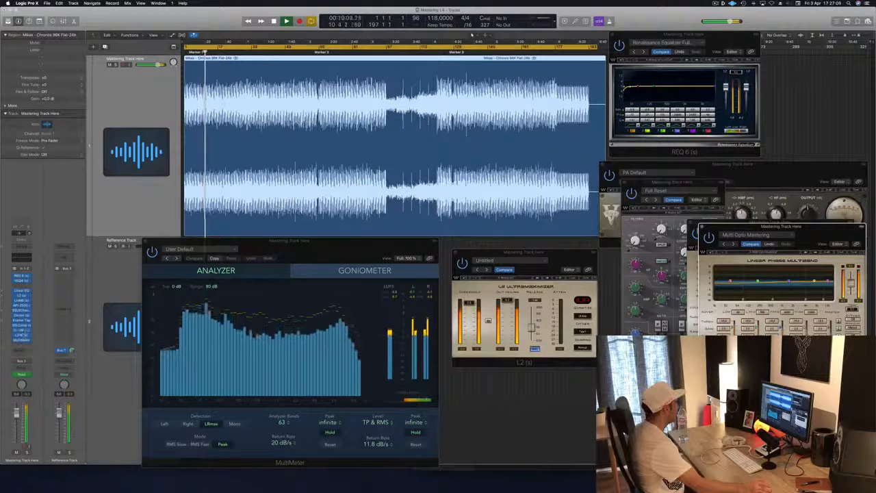
pyautogui.click(21, 335)
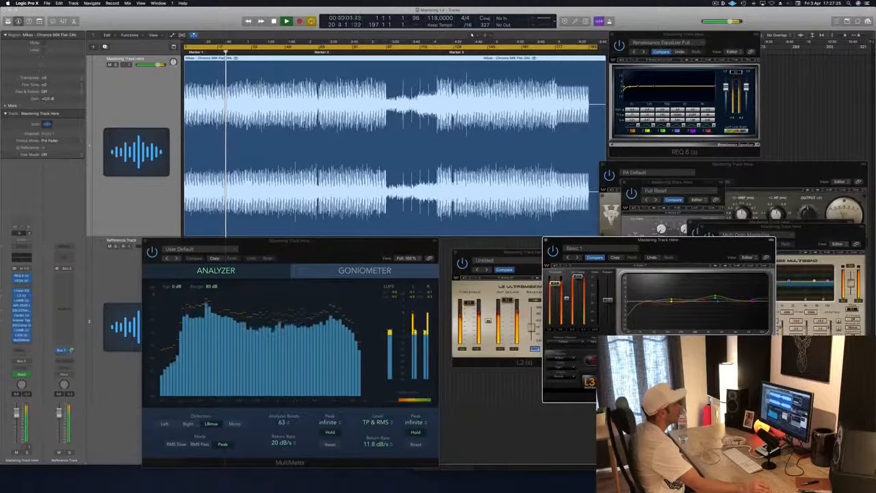
pyautogui.moveTo(716, 249); pyautogui.dragTo(705, 246)
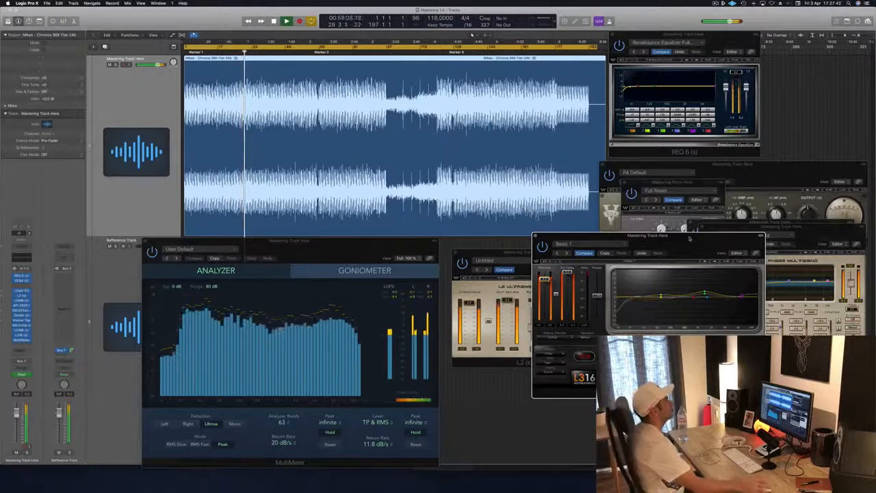
# Place the SSLGChannel window between the MultiMeter and the L316, and shift the Multi Opto Mastering LinMB slightly down
pyautogui.moveTo(674, 183); pyautogui.dragTo(635, 184)
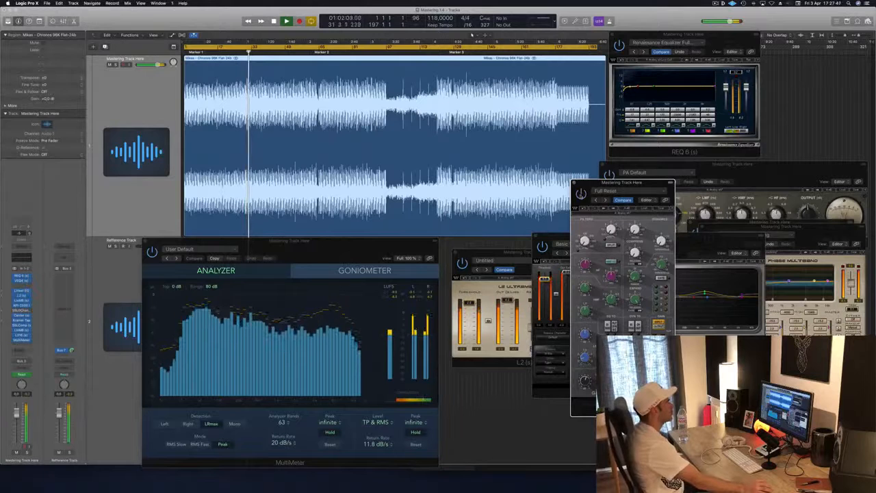
pyautogui.moveTo(635, 184); pyautogui.dragTo(718, 175)
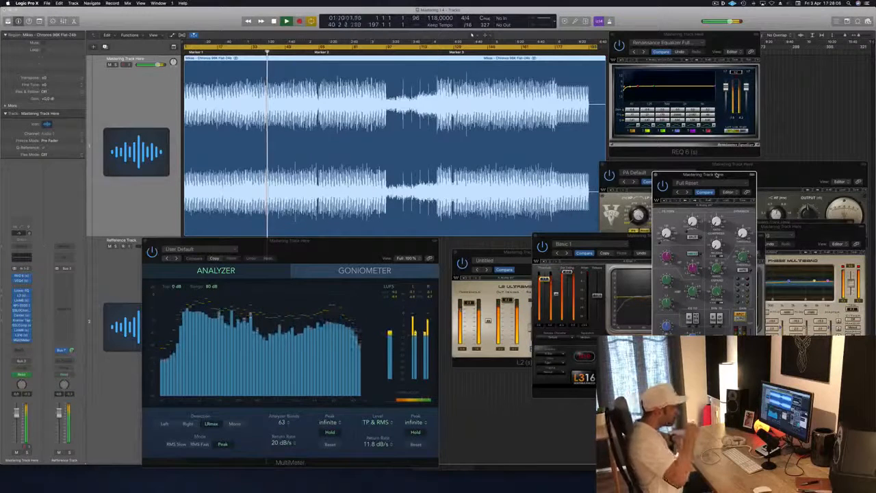
pyautogui.click(825, 236)
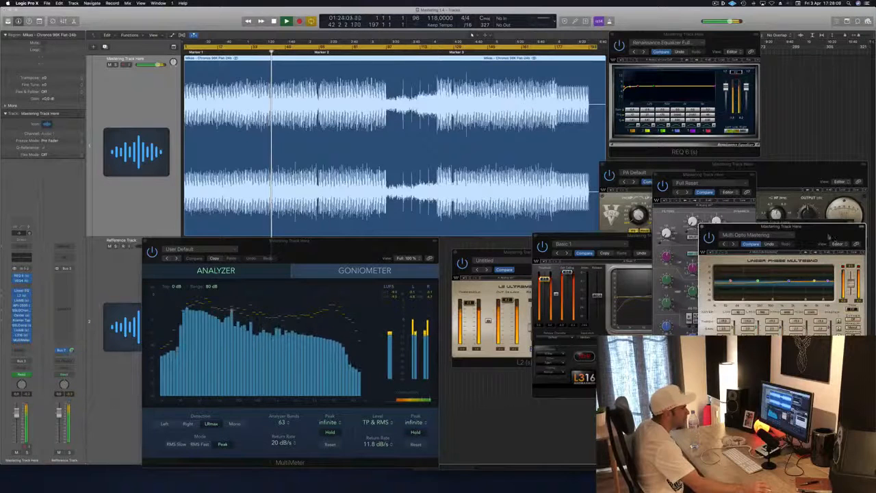
pyautogui.moveTo(828, 237); pyautogui.dragTo(833, 260)
pyautogui.moveTo(723, 177); pyautogui.dragTo(562, 238)
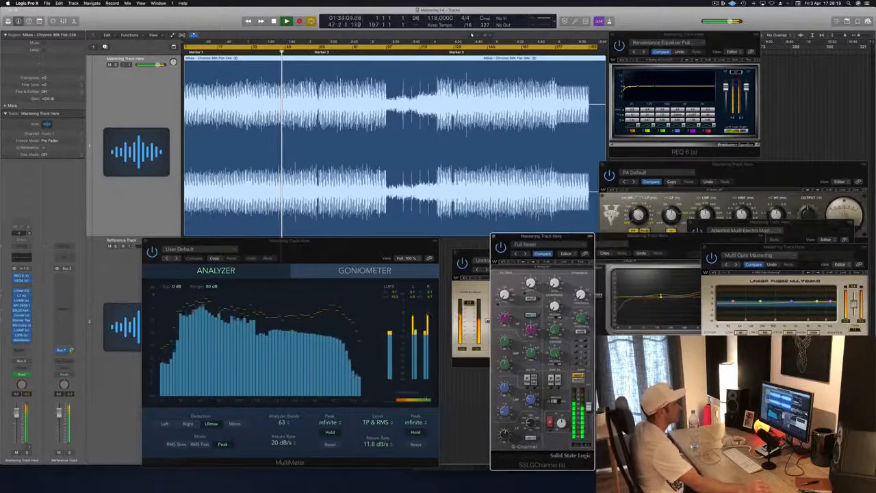
# Move the VEQ4 window up over the lower part of the REQ 6 and raise the Adaptive Multi Electro LinMB beside it
pyautogui.click(767, 165)
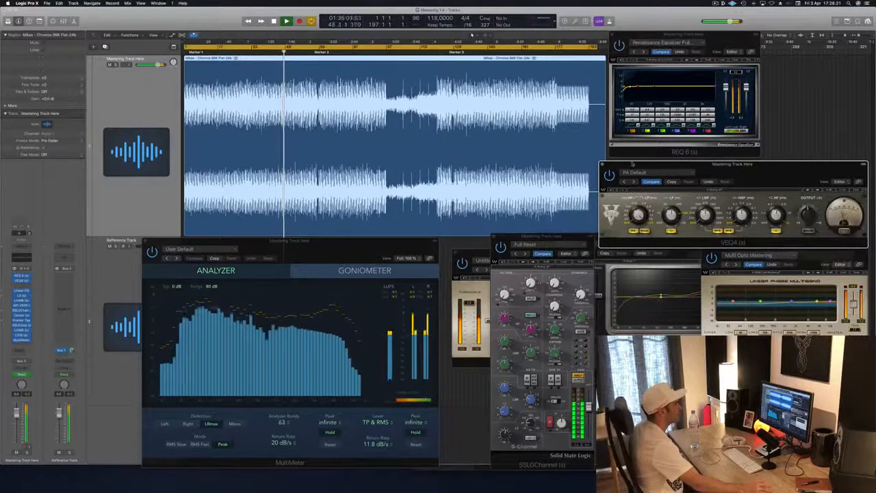
pyautogui.moveTo(767, 166); pyautogui.dragTo(774, 114)
pyautogui.moveTo(670, 237); pyautogui.dragTo(605, 243)
pyautogui.moveTo(814, 229); pyautogui.dragTo(825, 108)
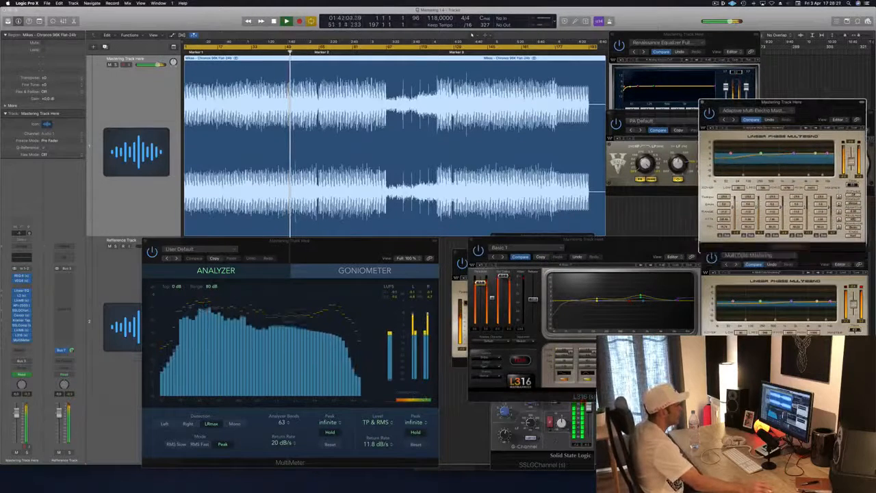
# Close the Multi Opto Mastering LinMB window and place the L316 directly below the remaining LinMB
pyautogui.click(815, 255)
pyautogui.moveTo(817, 250); pyautogui.dragTo(806, 283)
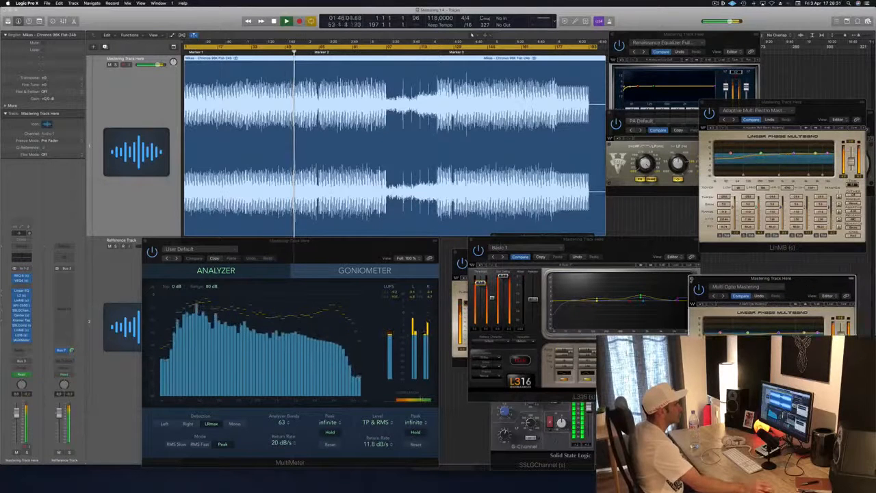
pyautogui.click(690, 279)
pyautogui.moveTo(619, 250); pyautogui.dragTo(835, 253)
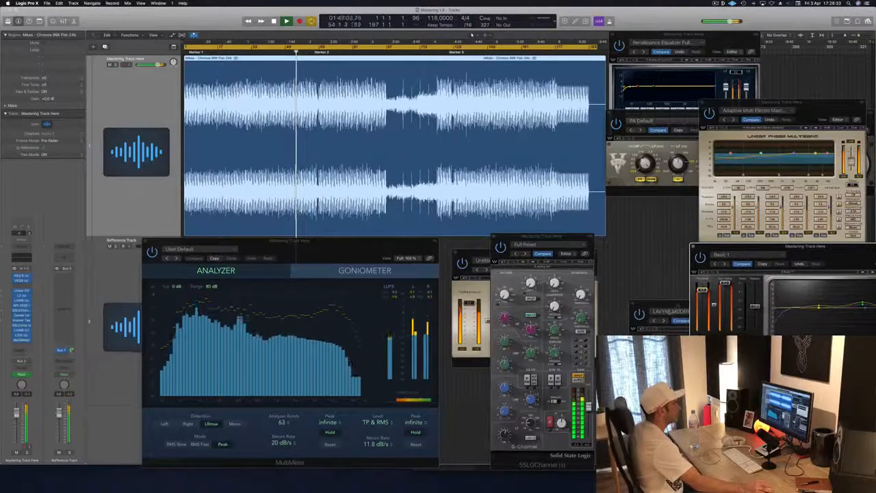
# Bring the API 2500 compressor window forward and place it between the SSLGChannel and the L316
pyautogui.moveTo(676, 308); pyautogui.dragTo(661, 209)
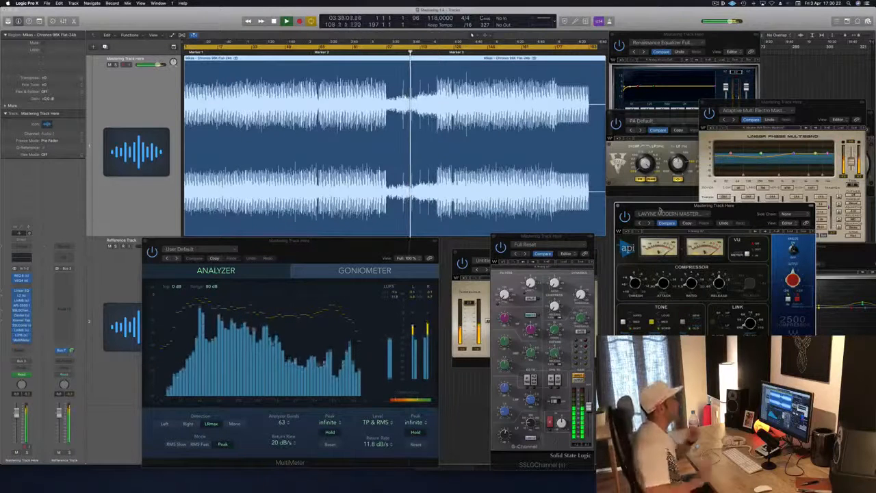
pyautogui.moveTo(744, 207); pyautogui.dragTo(752, 202)
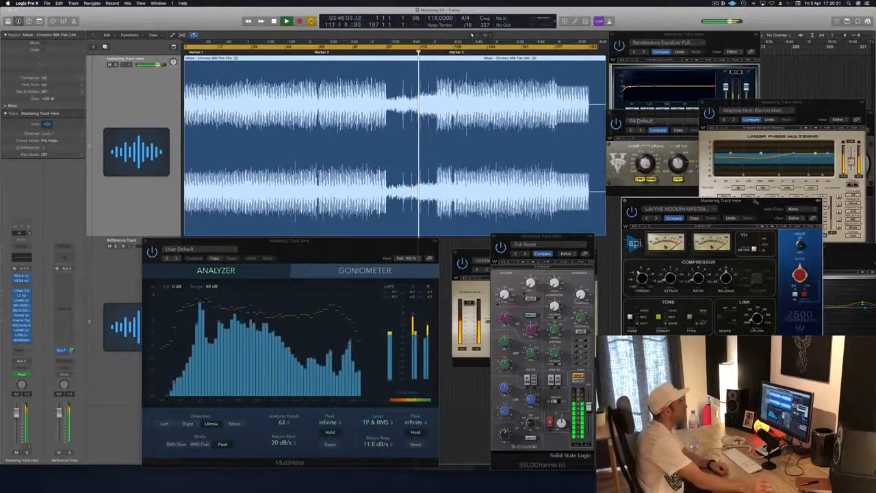
pyautogui.moveTo(749, 206); pyautogui.dragTo(700, 267)
# Place the L2 window in front of the SSLGChannel beside the MultiMeter, and lower the REQ 6 window slightly
pyautogui.moveTo(478, 256); pyautogui.dragTo(477, 251)
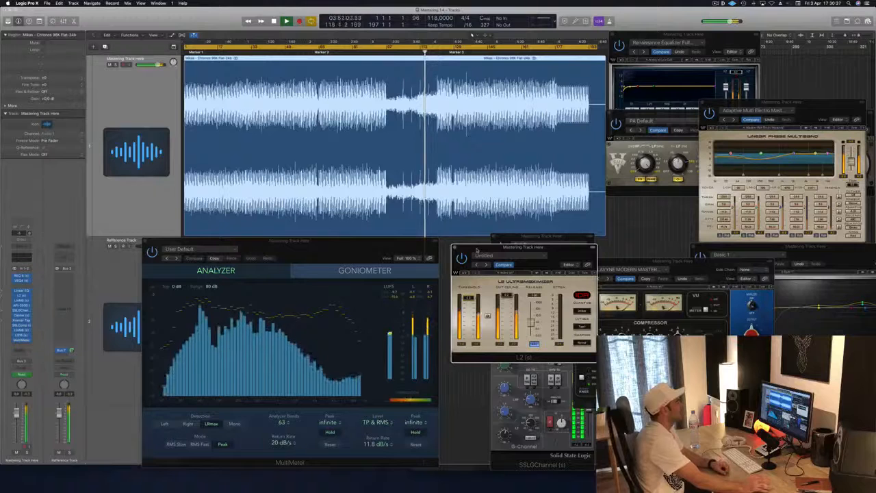
pyautogui.moveTo(478, 250); pyautogui.dragTo(466, 246)
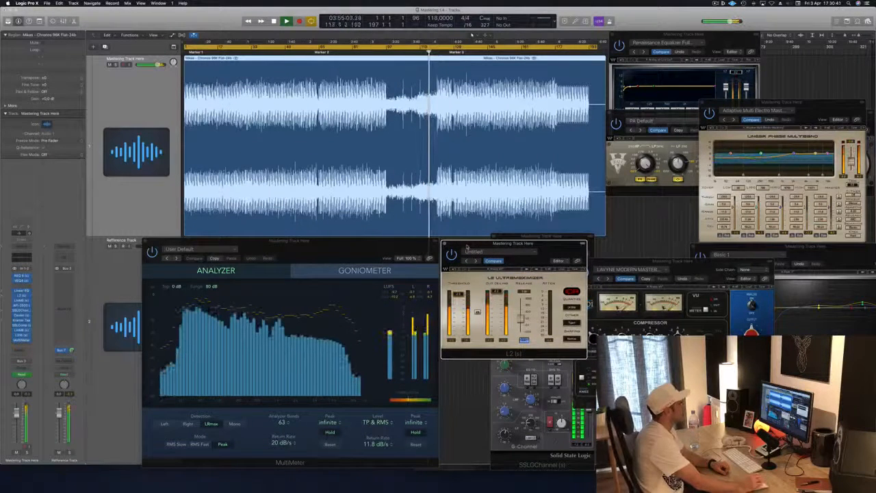
pyautogui.moveTo(467, 247); pyautogui.dragTo(469, 245)
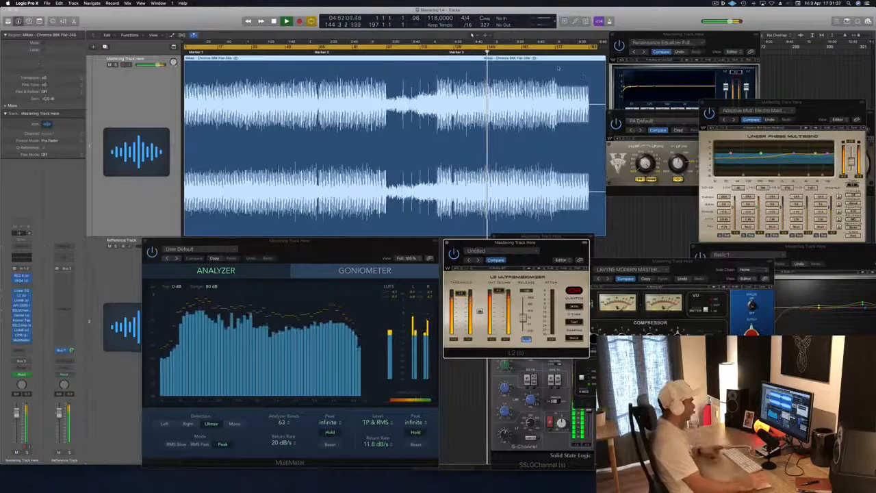
pyautogui.moveTo(721, 37)
pyautogui.mouseDown()
pyautogui.moveTo(763, 36)
pyautogui.moveTo(725, 45)
pyautogui.moveTo(724, 54)
pyautogui.mouseUp()
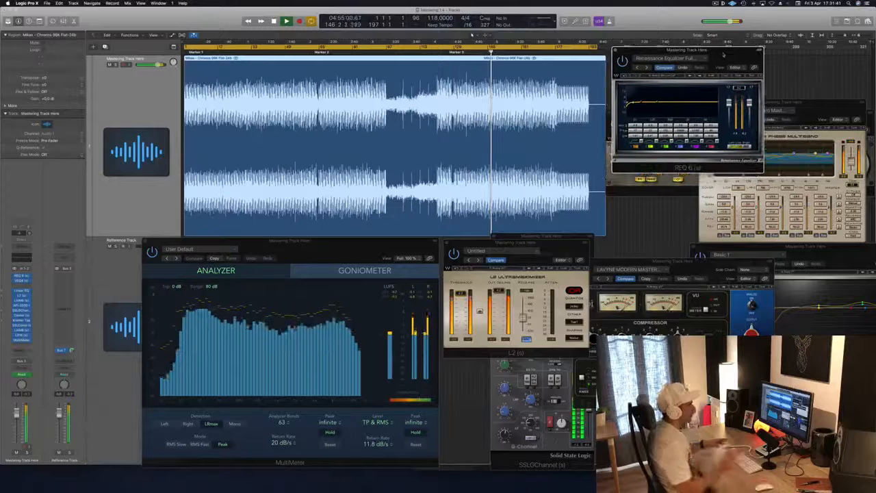